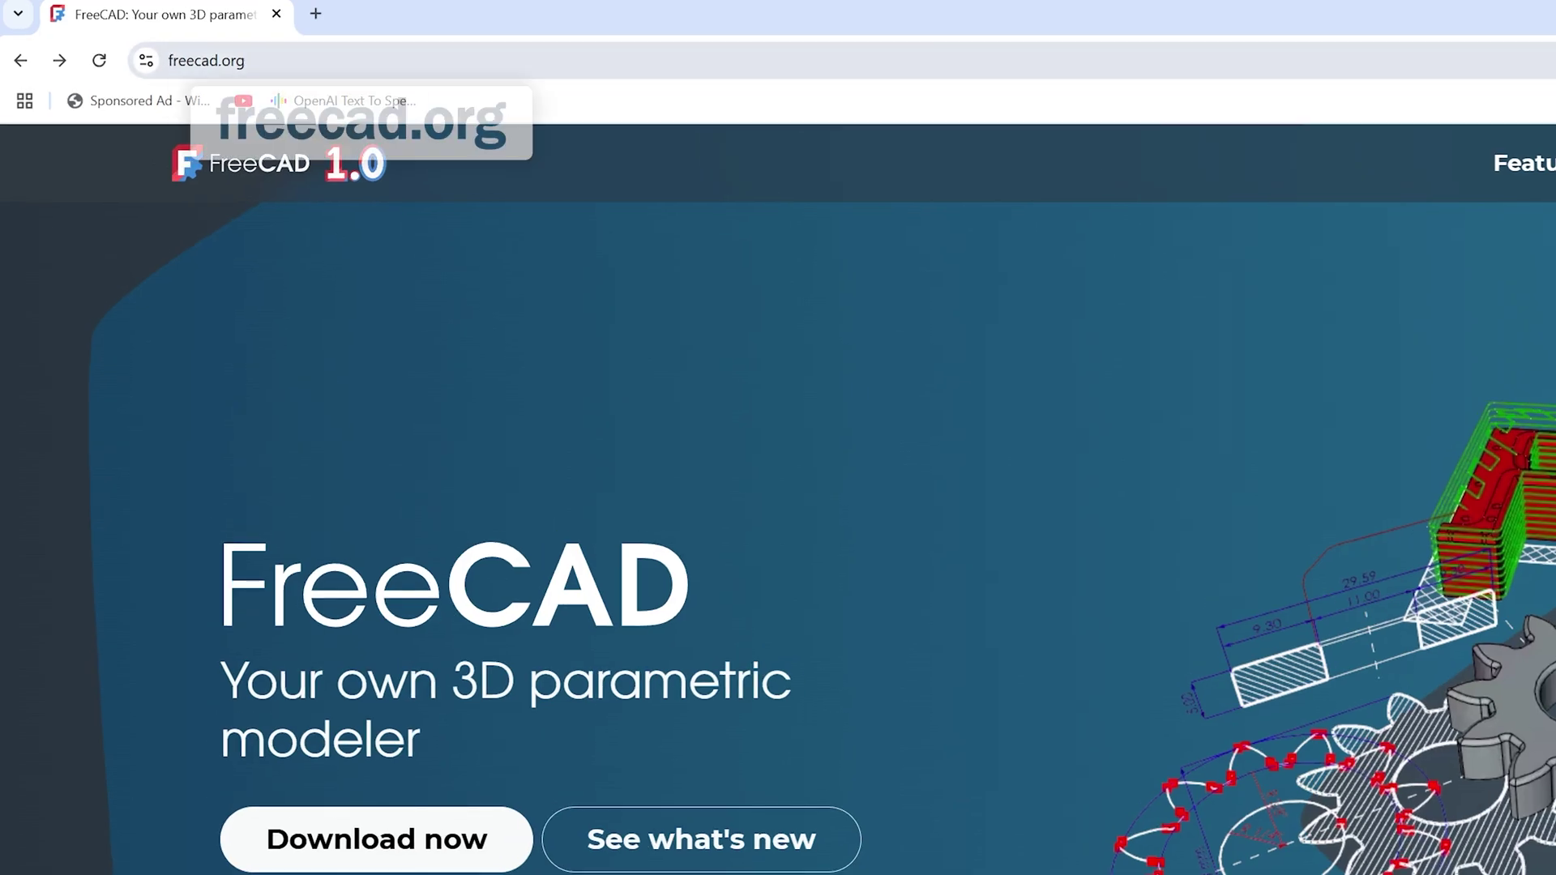
Go from the freecad.org home page to the FreeCAD downloads page
{"action": "key", "text": "ctrl+l"}
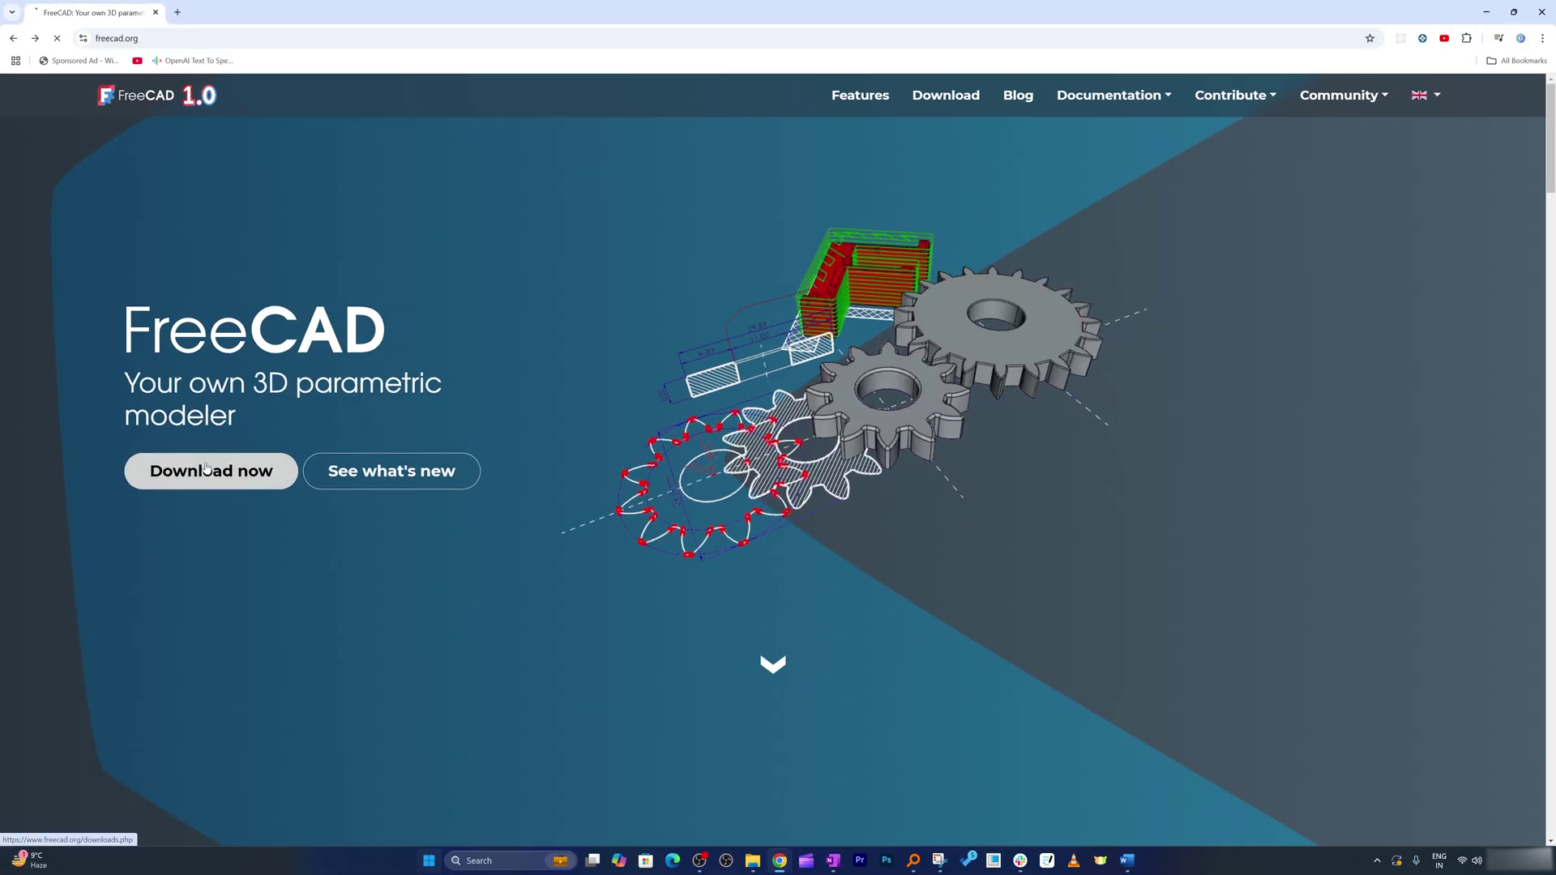
{"action": "left_click", "coordinate": [206, 471]}
{"action": "scroll", "coordinate": [205, 438], "scroll_direction": "down", "scroll_amount": 1}
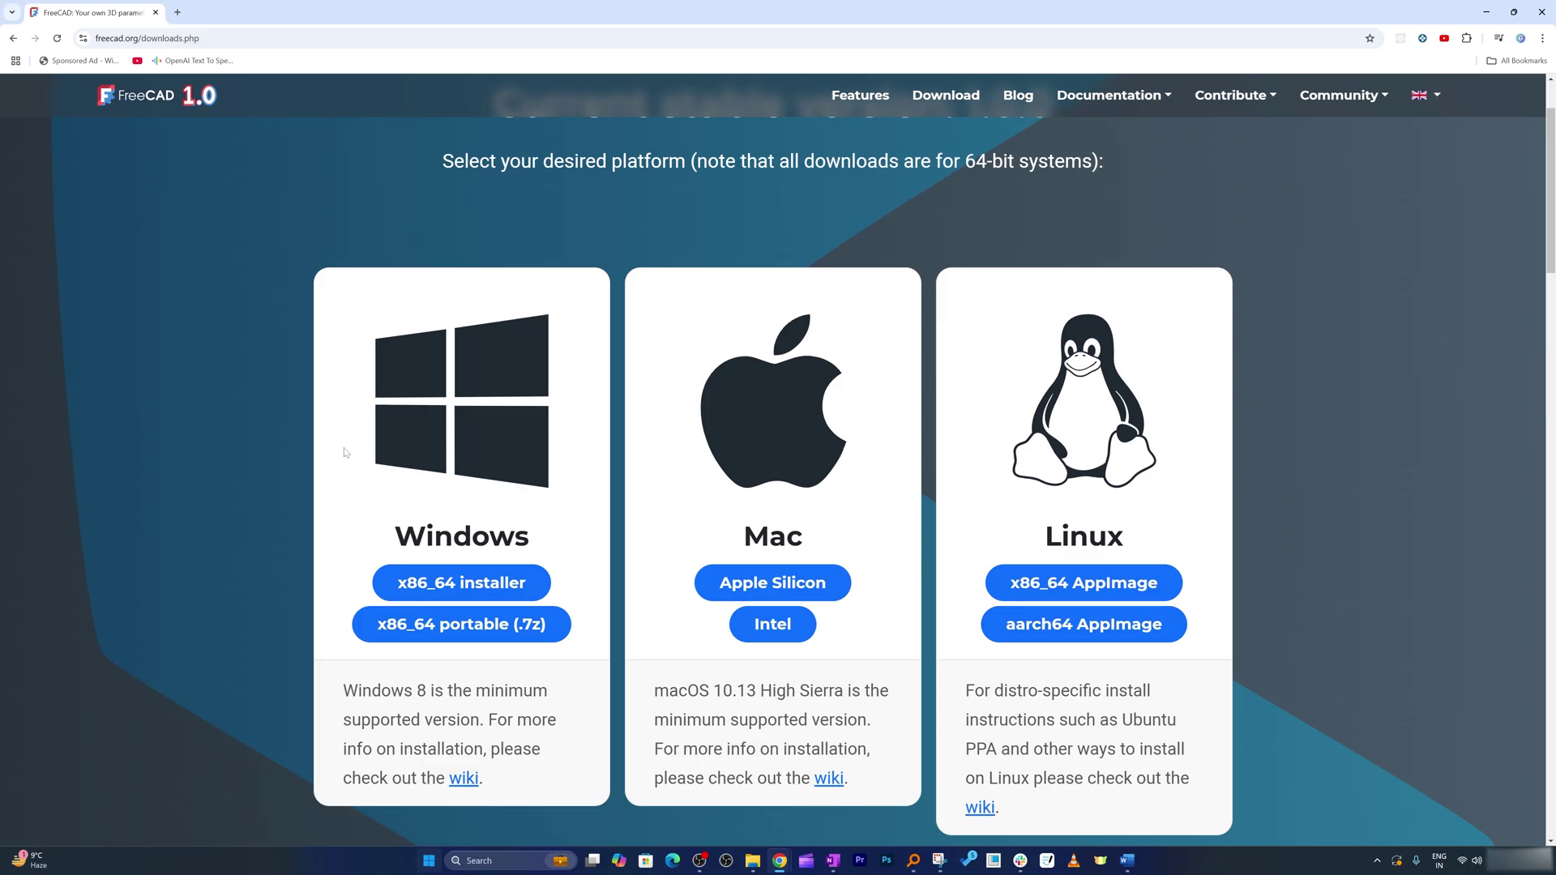
{"action": "scroll", "coordinate": [419, 443], "scroll_direction": "down", "scroll_amount": 1}
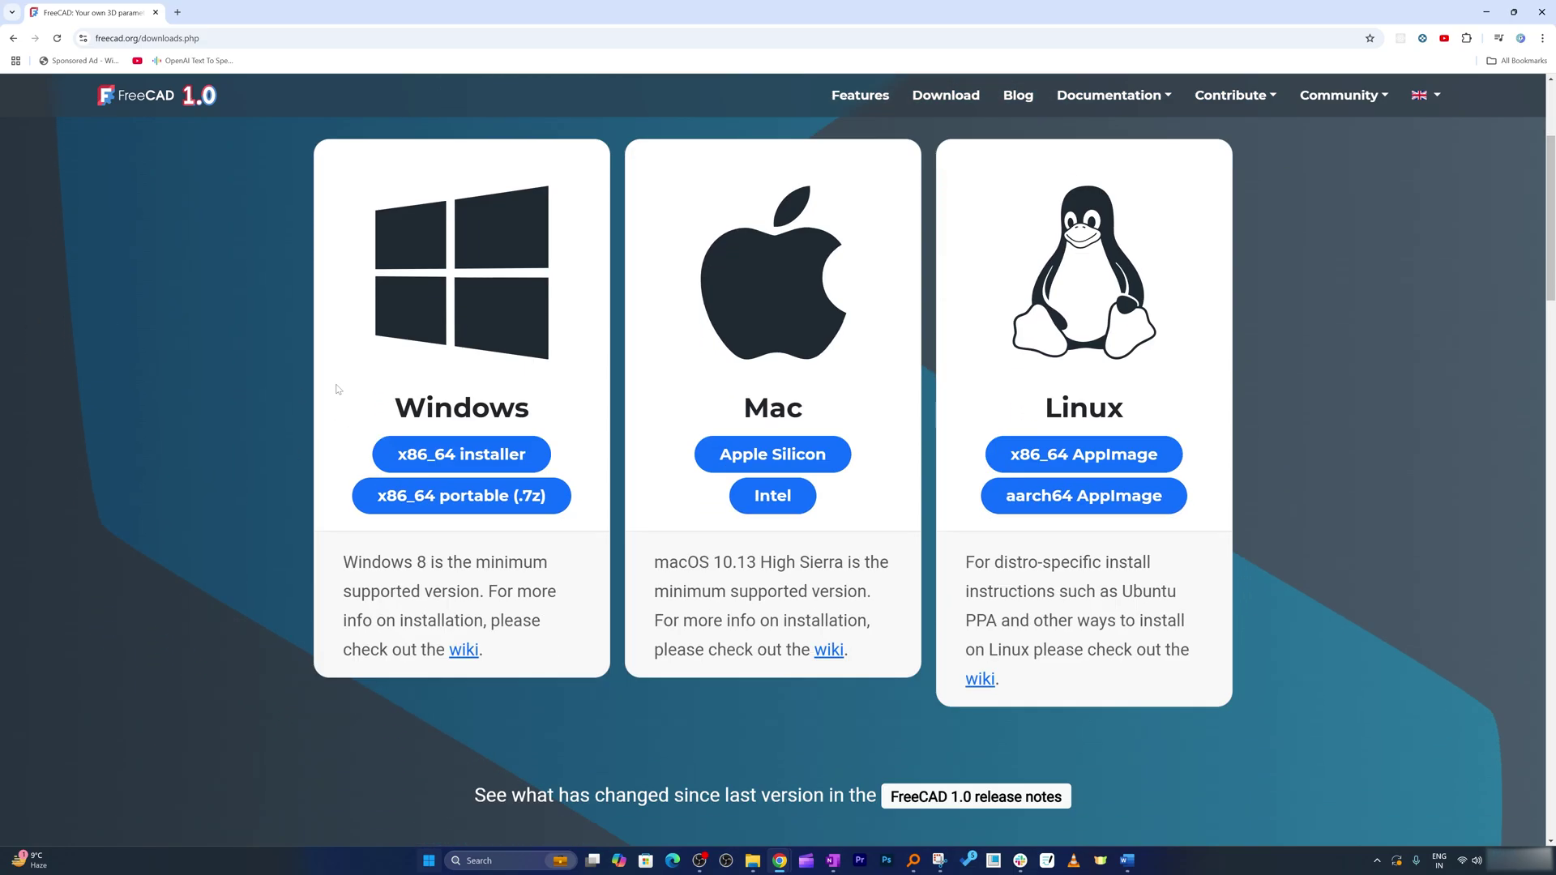
{"action": "scroll", "coordinate": [318, 368], "scroll_direction": "up", "scroll_amount": 1}
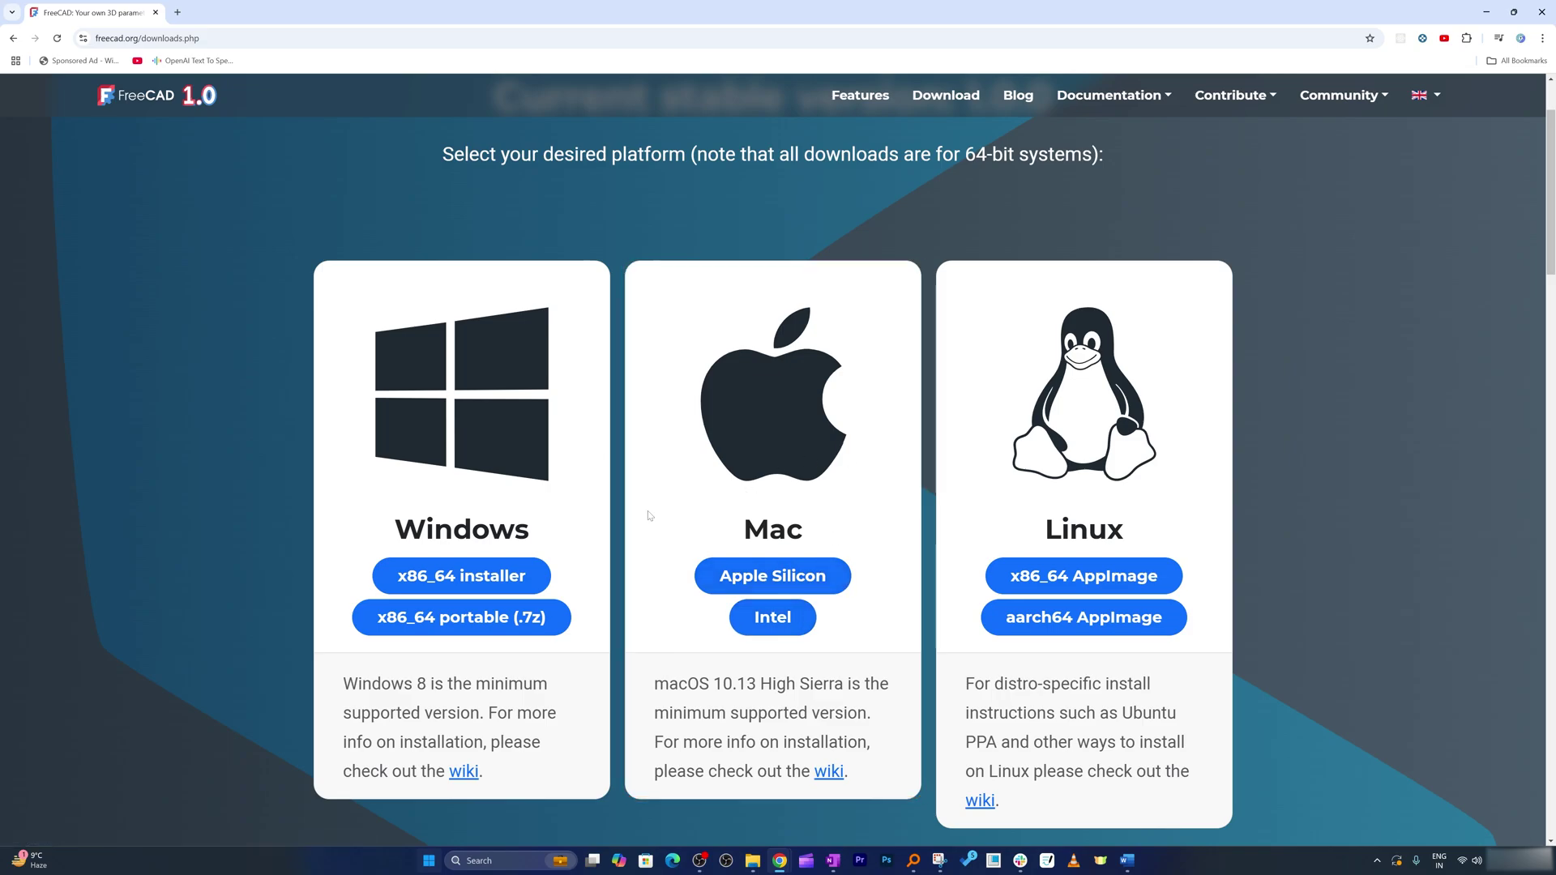
Download the 64-bit Windows FreeCAD installer and run it
{"action": "left_click", "coordinate": [492, 576]}
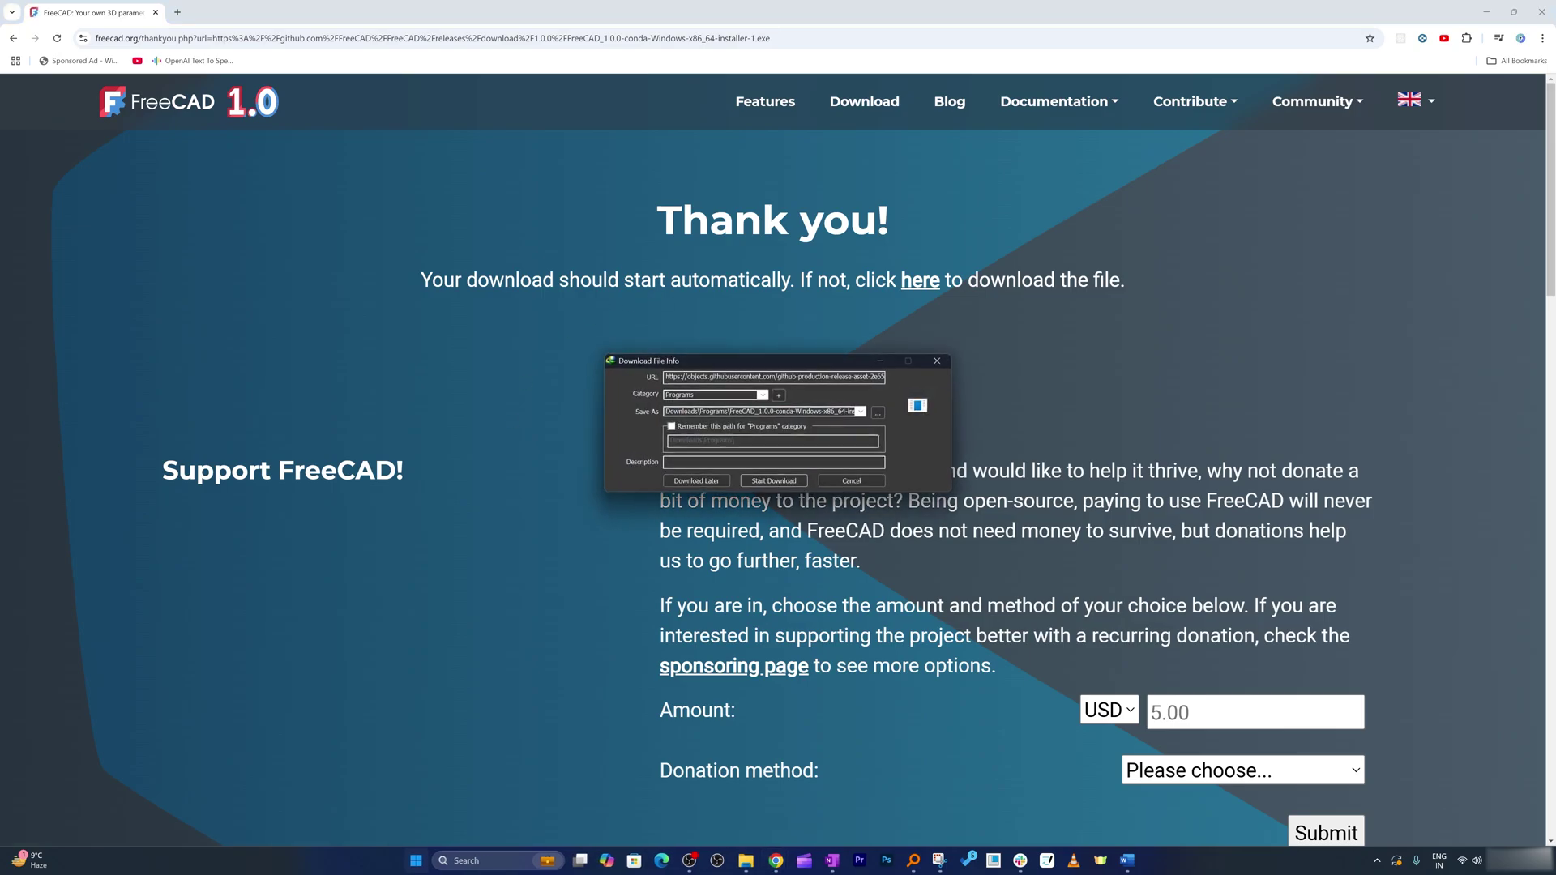
{"action": "left_click", "coordinate": [679, 472]}
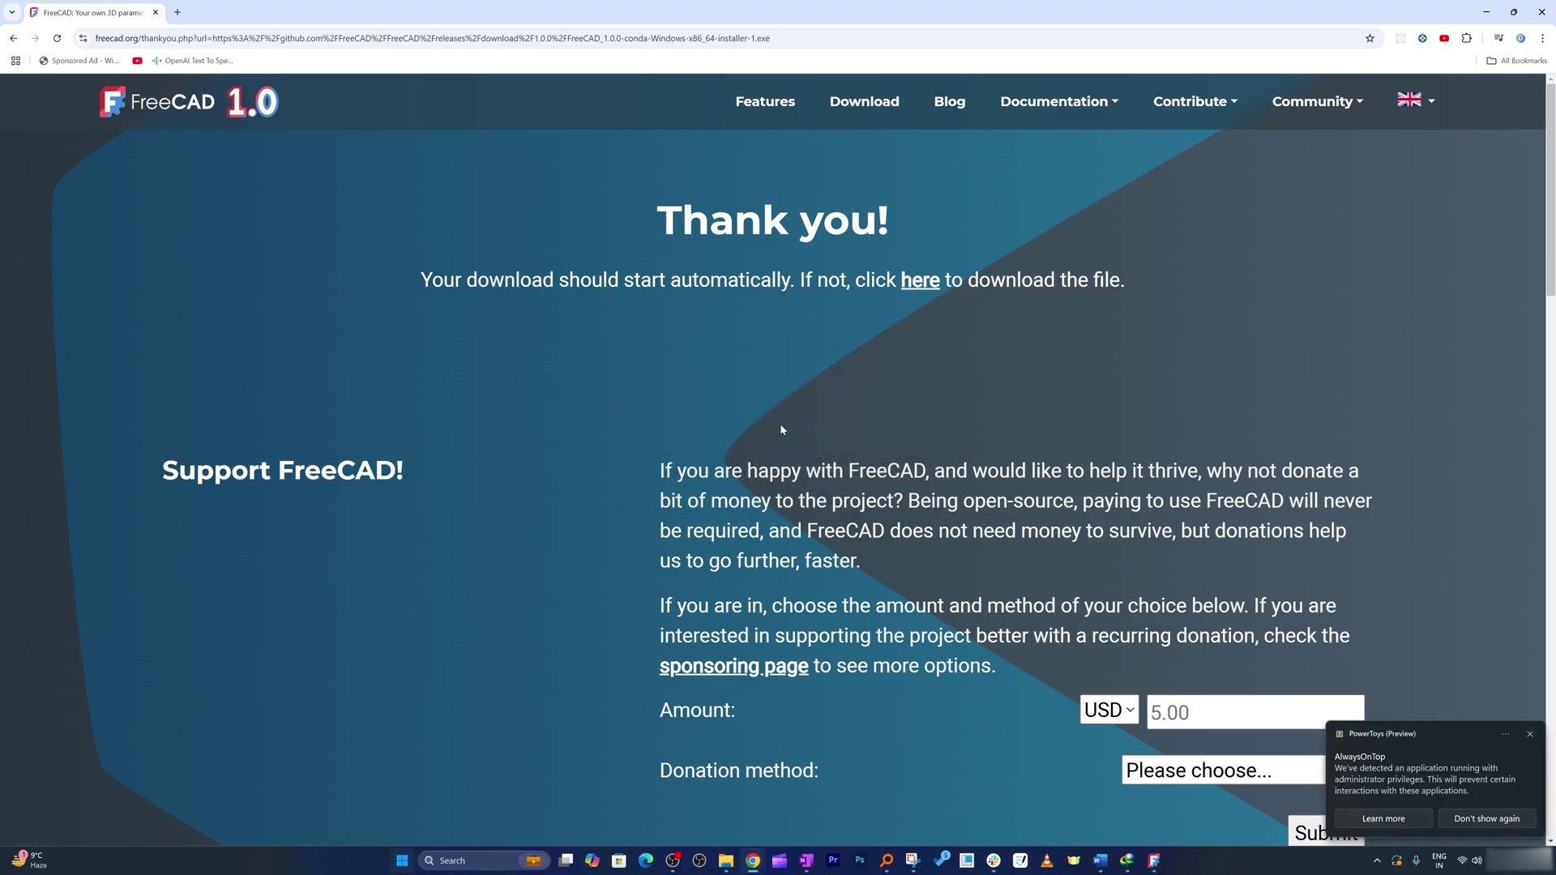
{"action": "left_click", "coordinate": [1153, 860]}
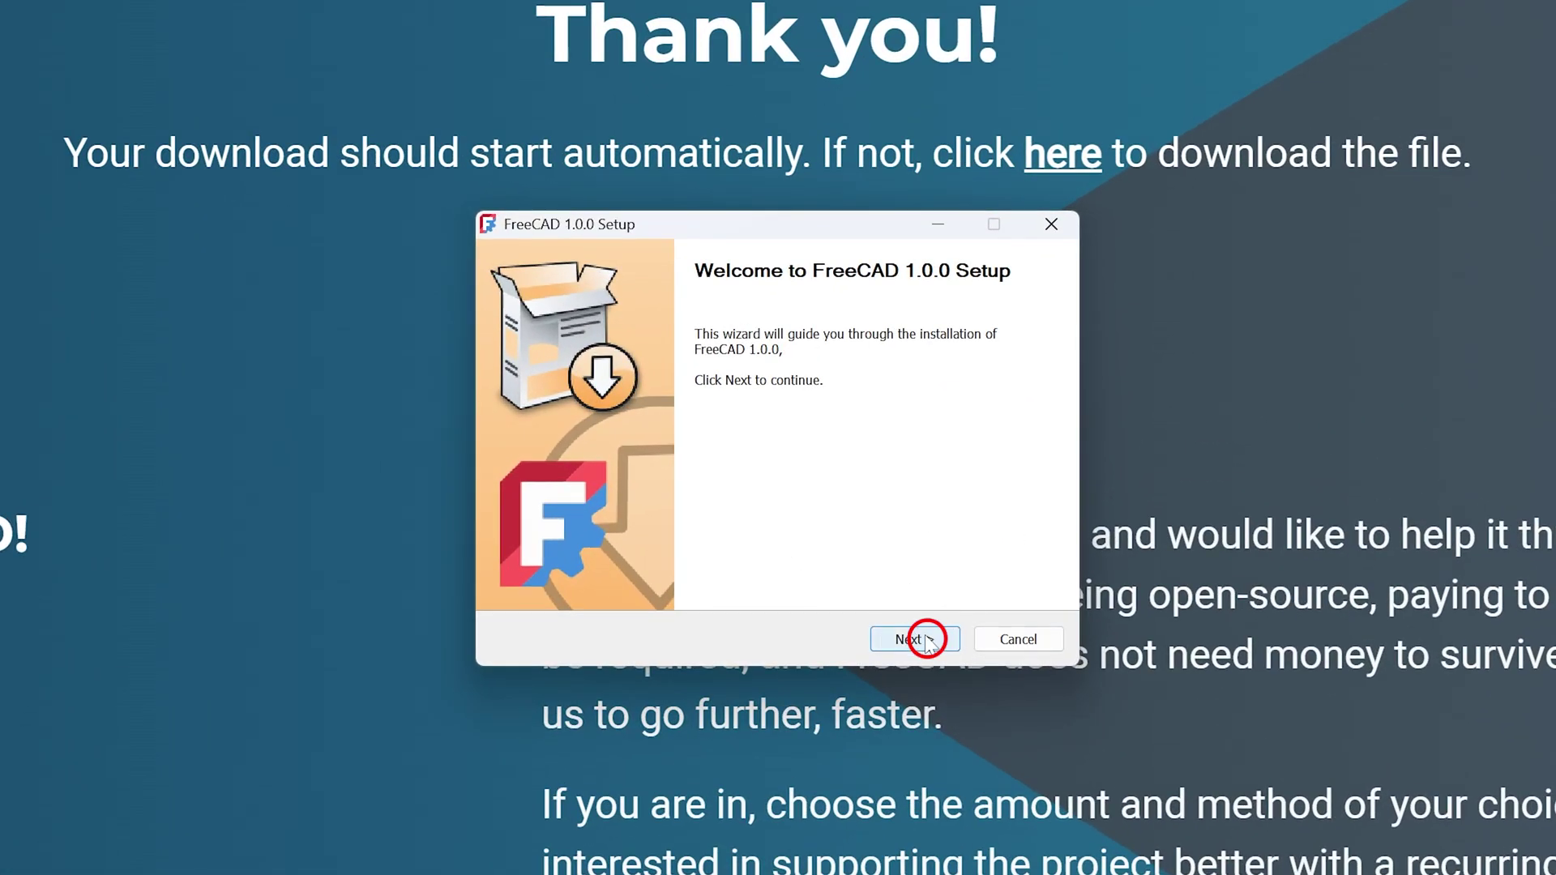
Install FreeCAD for all users in the default location with all components
{"action": "left_click", "coordinate": [914, 640]}
{"action": "left_click", "coordinate": [914, 639]}
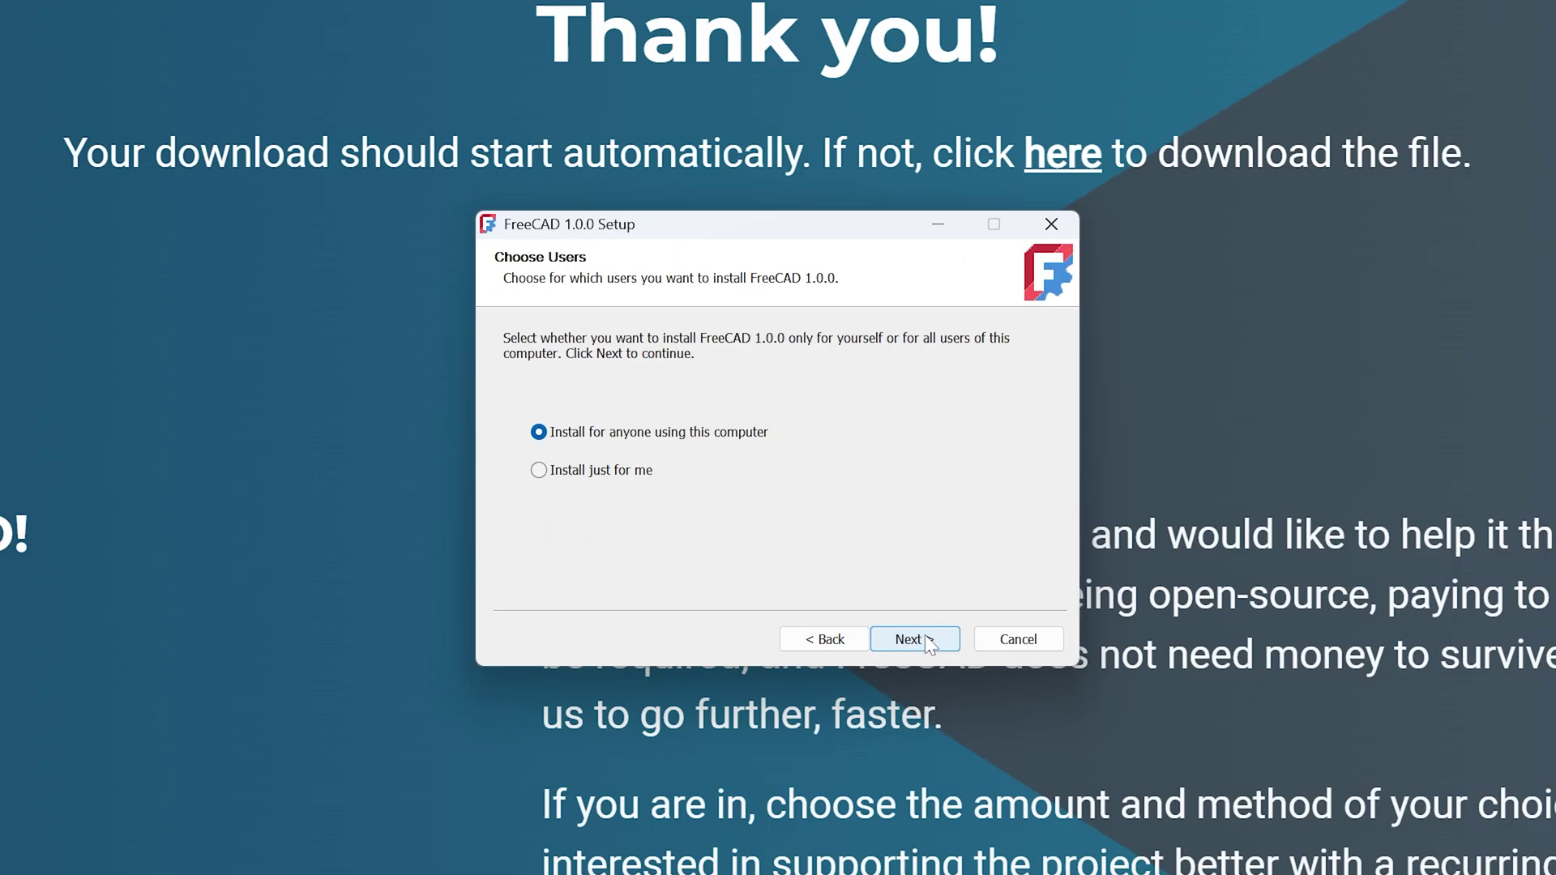
{"action": "left_click", "coordinate": [928, 641]}
{"action": "left_click", "coordinate": [929, 643]}
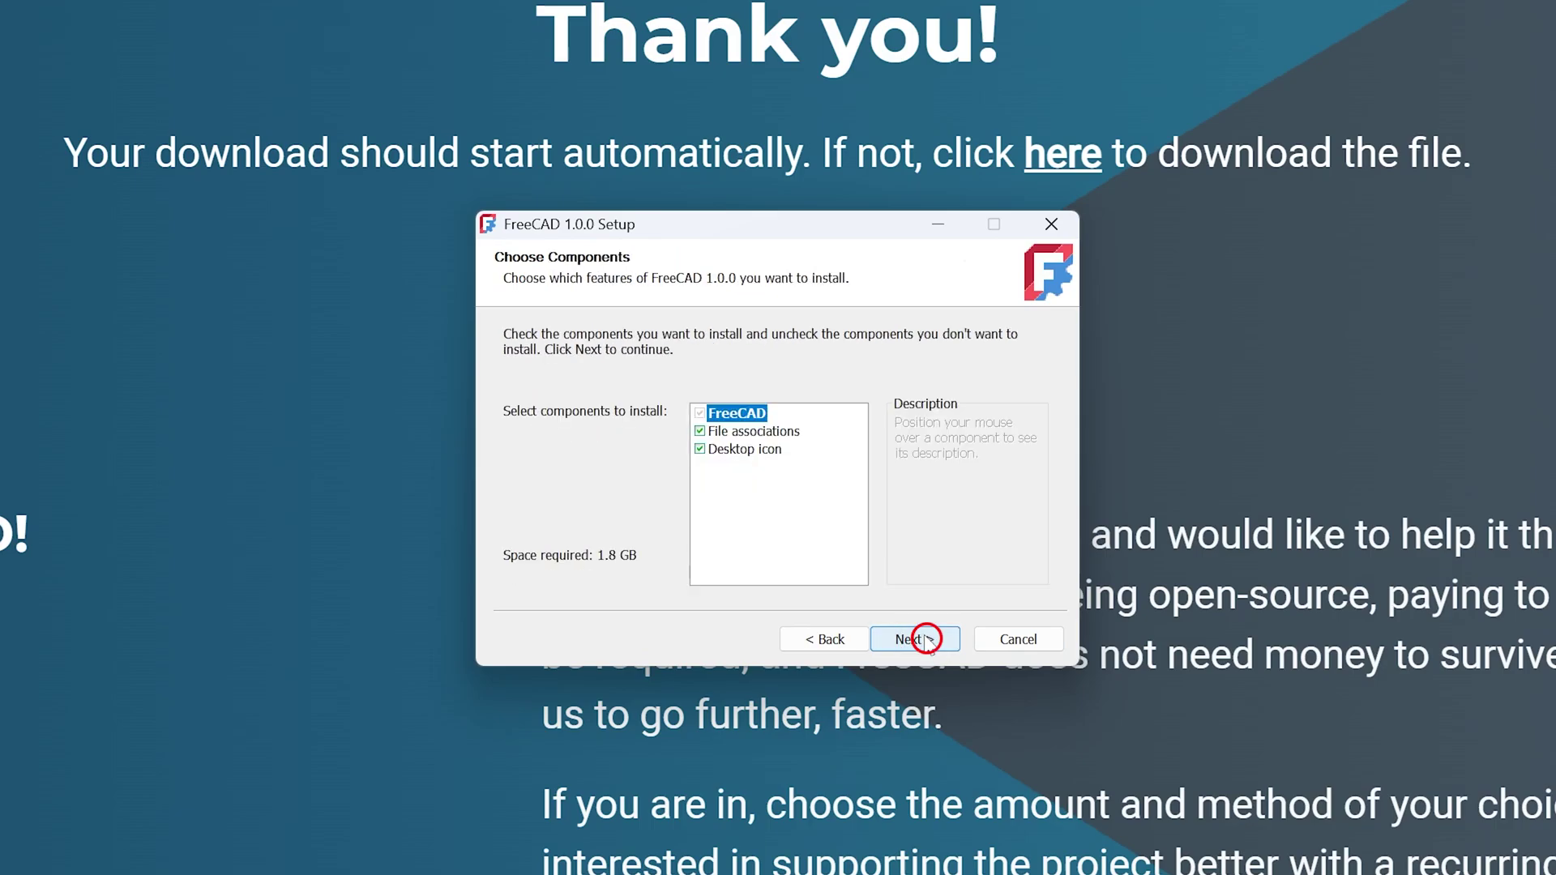
{"action": "left_click", "coordinate": [926, 640]}
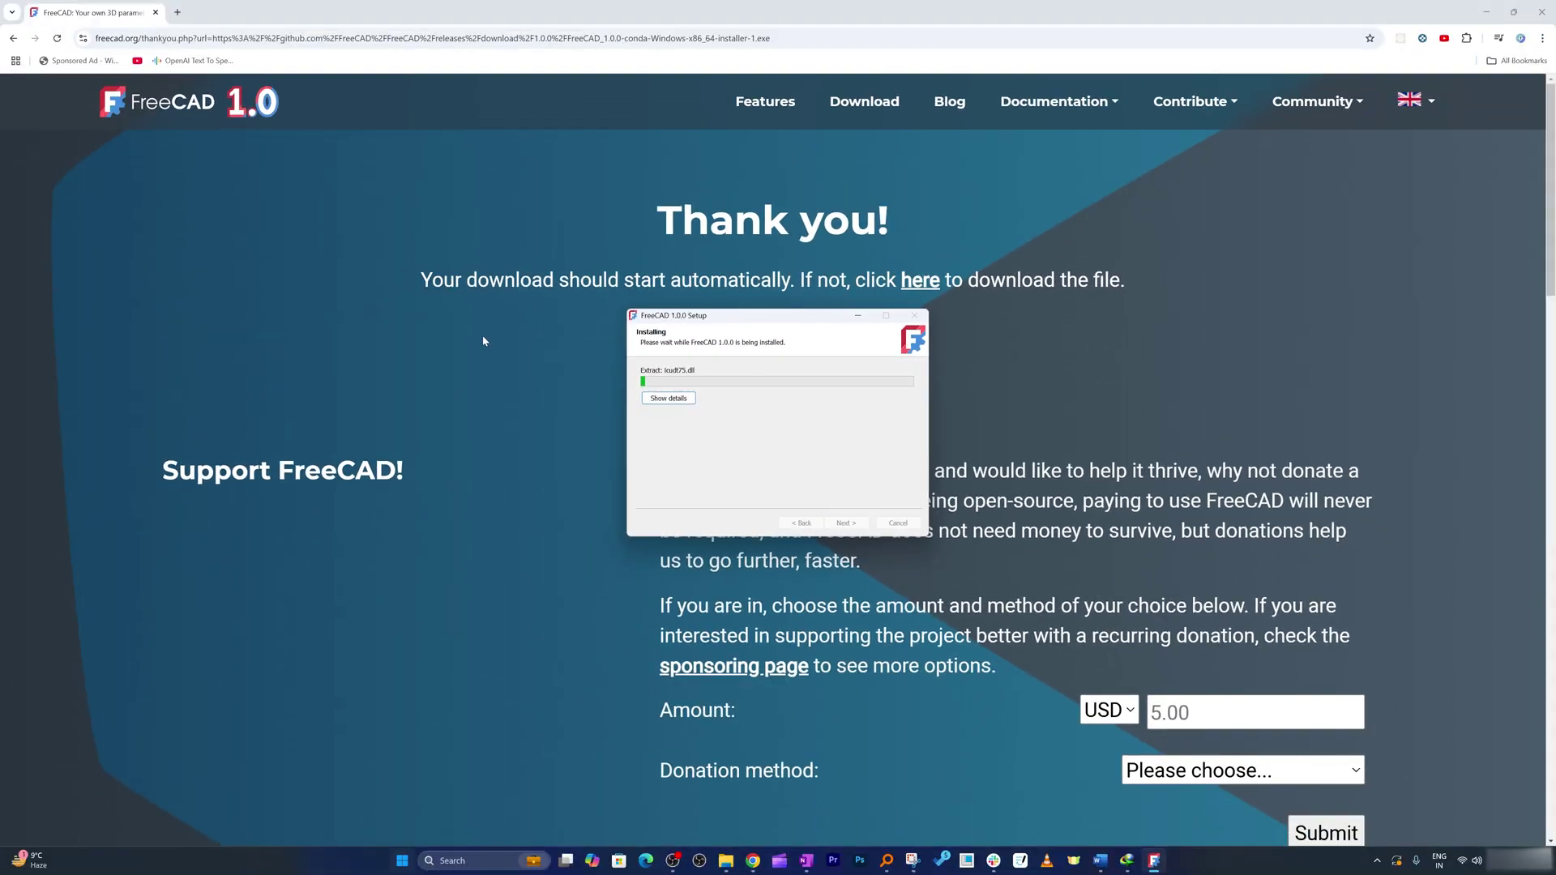
Open the FreeCAD site in a new tab and go to the 1.0 release notes
{"action": "right_click", "coordinate": [246, 98]}
{"action": "left_click", "coordinate": [293, 112]}
{"action": "left_click", "coordinate": [237, 12]}
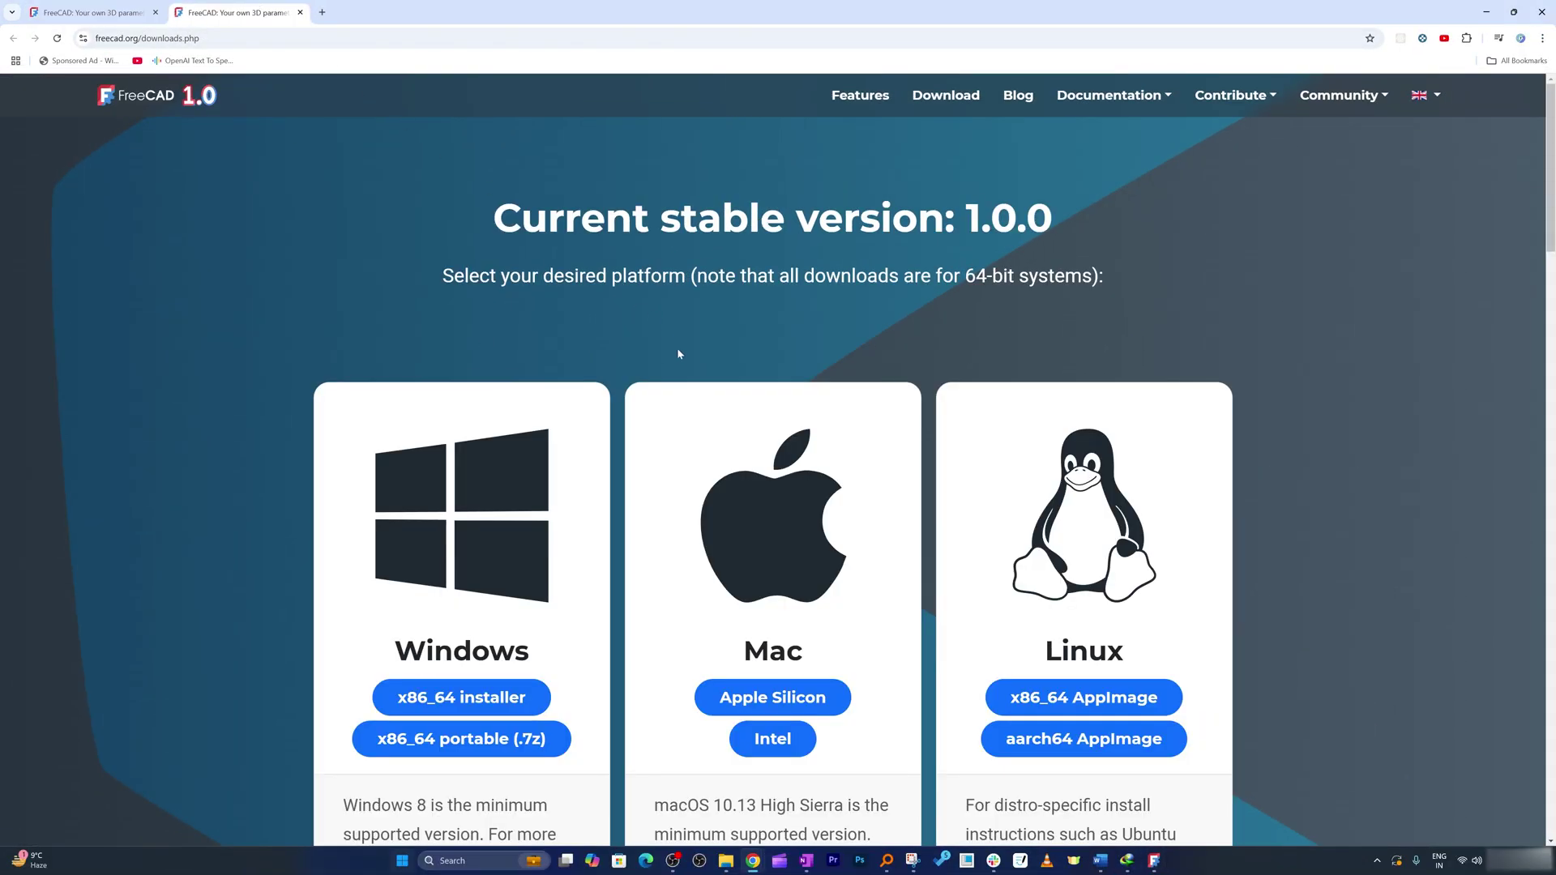
{"action": "scroll", "coordinate": [678, 348], "scroll_direction": "down", "scroll_amount": 2}
{"action": "left_click", "coordinate": [167, 105]}
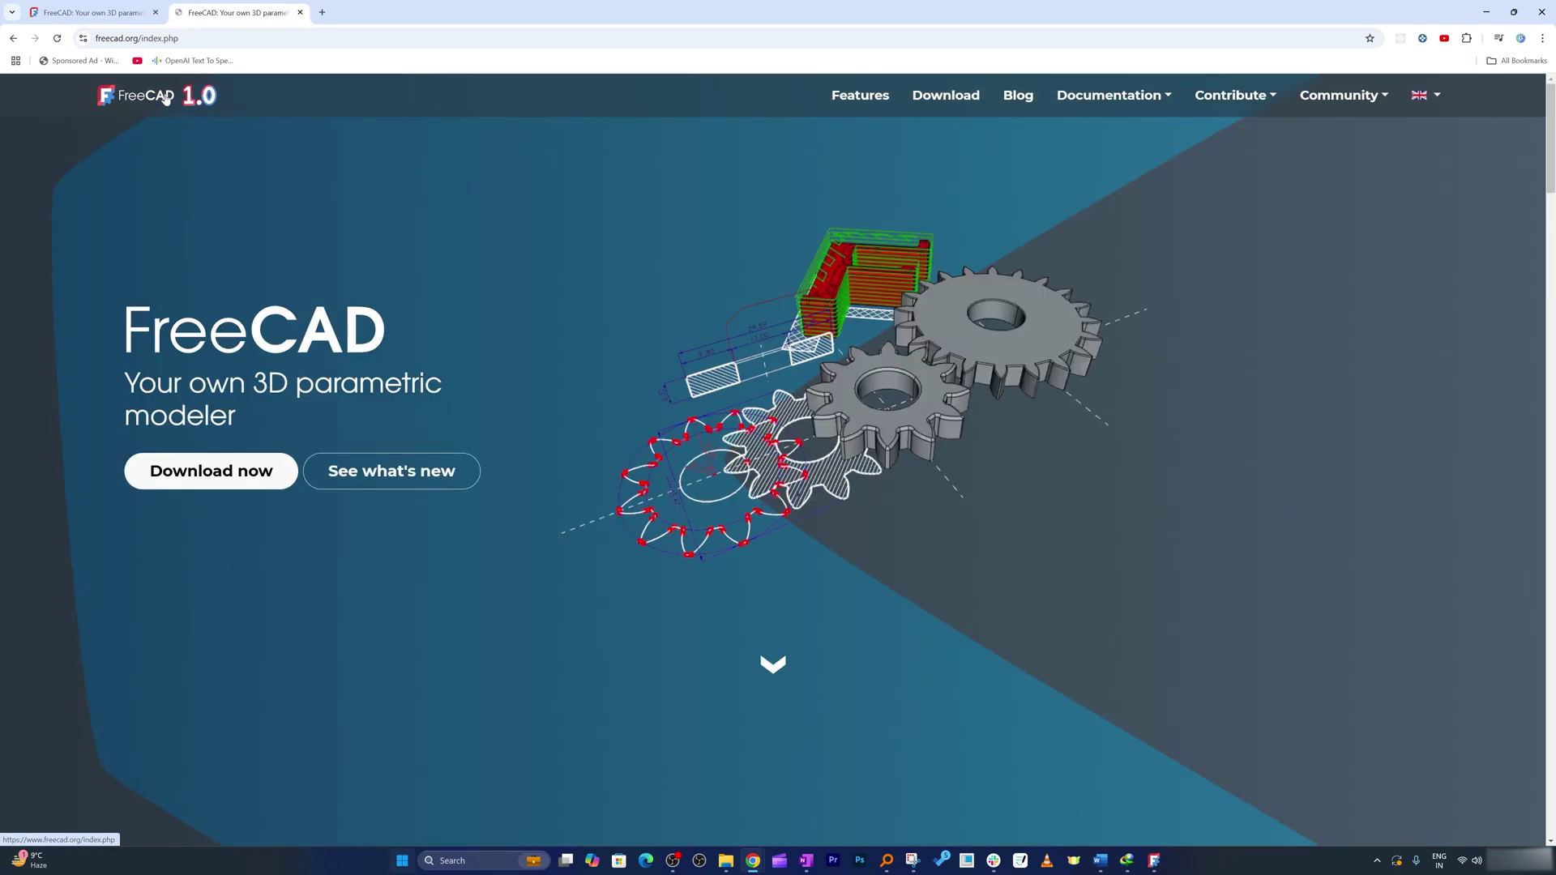
{"action": "left_click", "coordinate": [392, 349]}
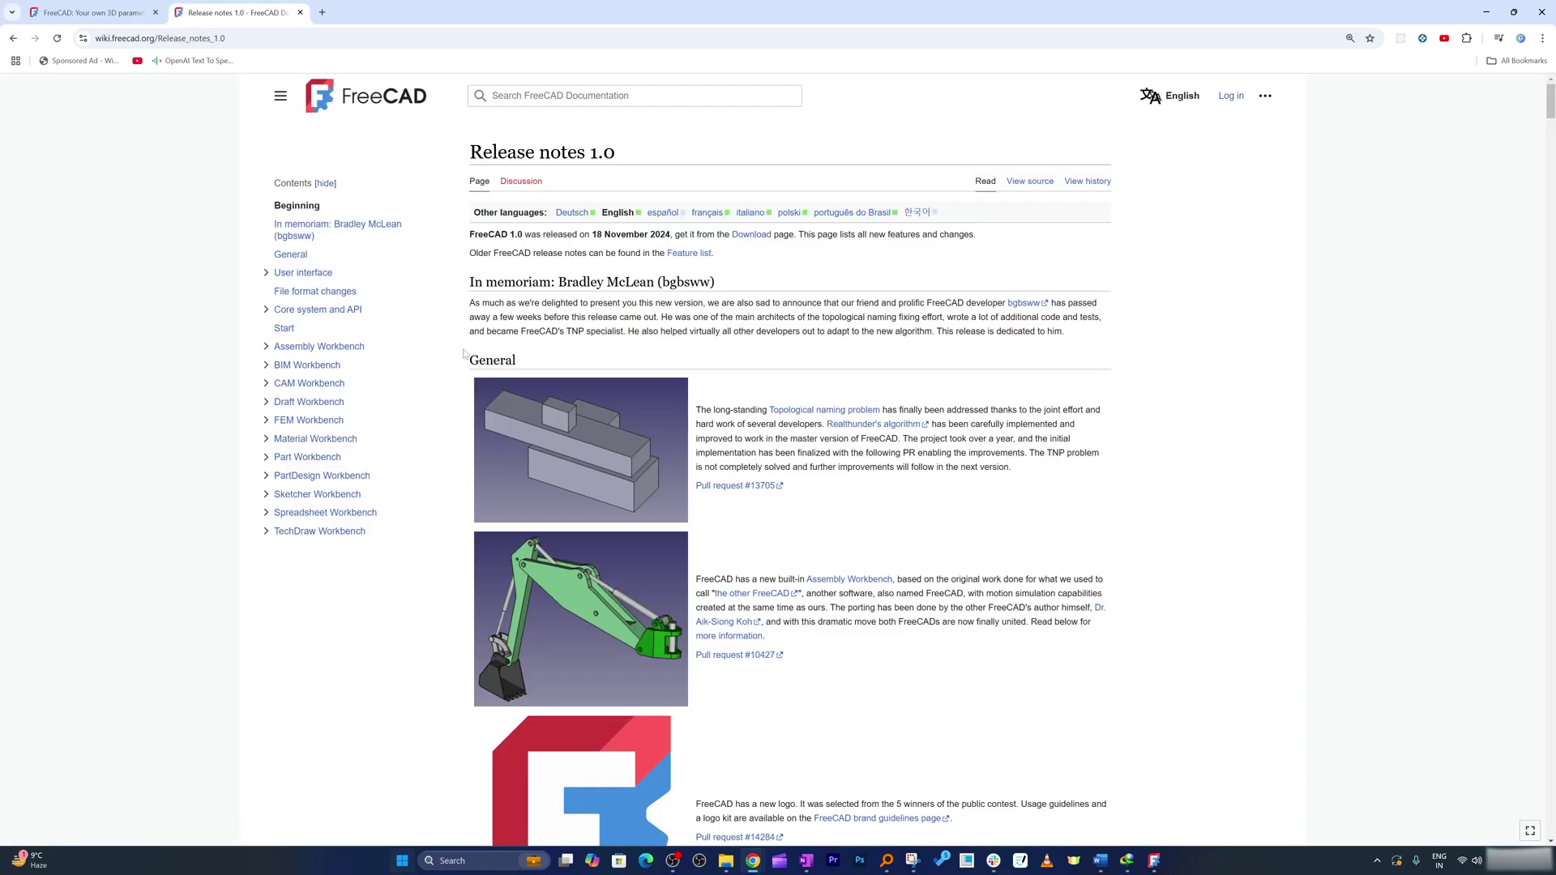
{"action": "scroll", "coordinate": [504, 357], "scroll_direction": "down", "scroll_amount": 2}
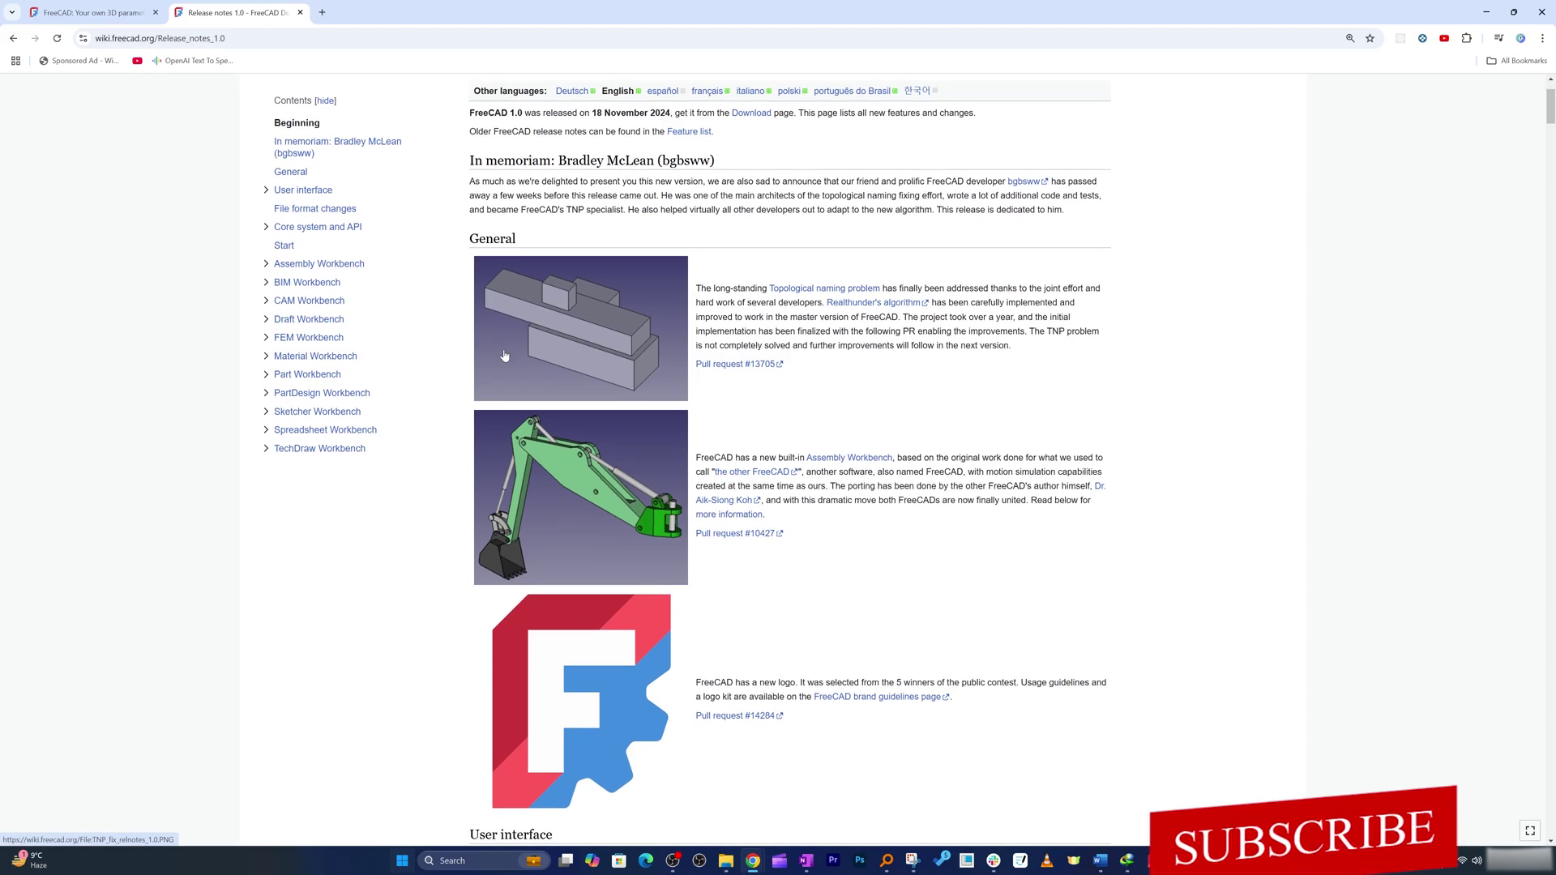
{"action": "scroll", "coordinate": [505, 356], "scroll_direction": "down", "scroll_amount": 1}
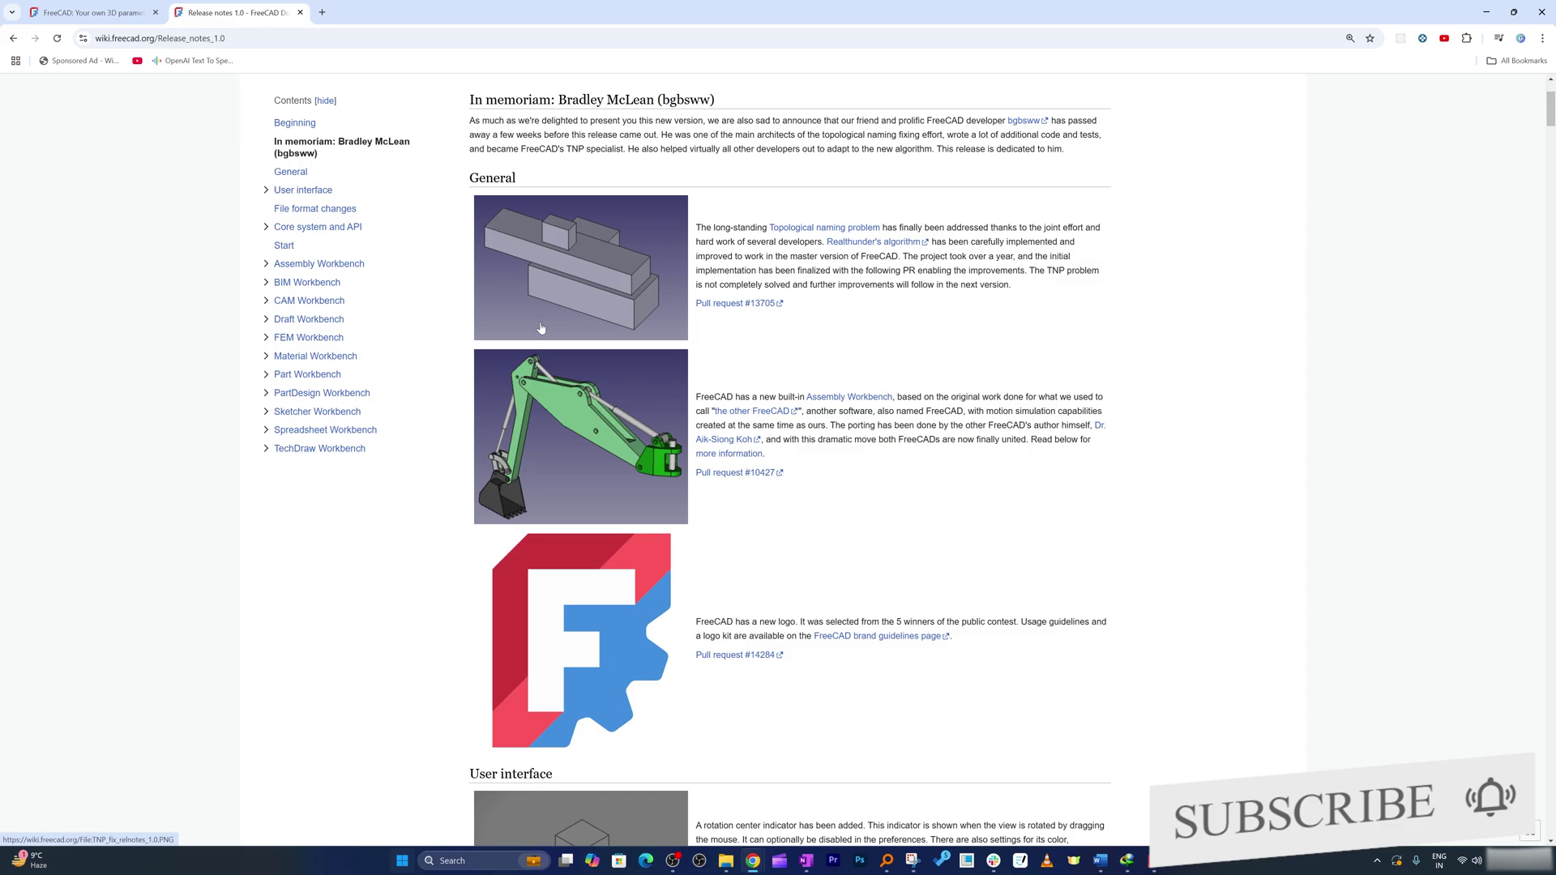
{"action": "scroll", "coordinate": [541, 329], "scroll_direction": "down", "scroll_amount": 3}
{"action": "scroll", "coordinate": [542, 328], "scroll_direction": "down", "scroll_amount": 2}
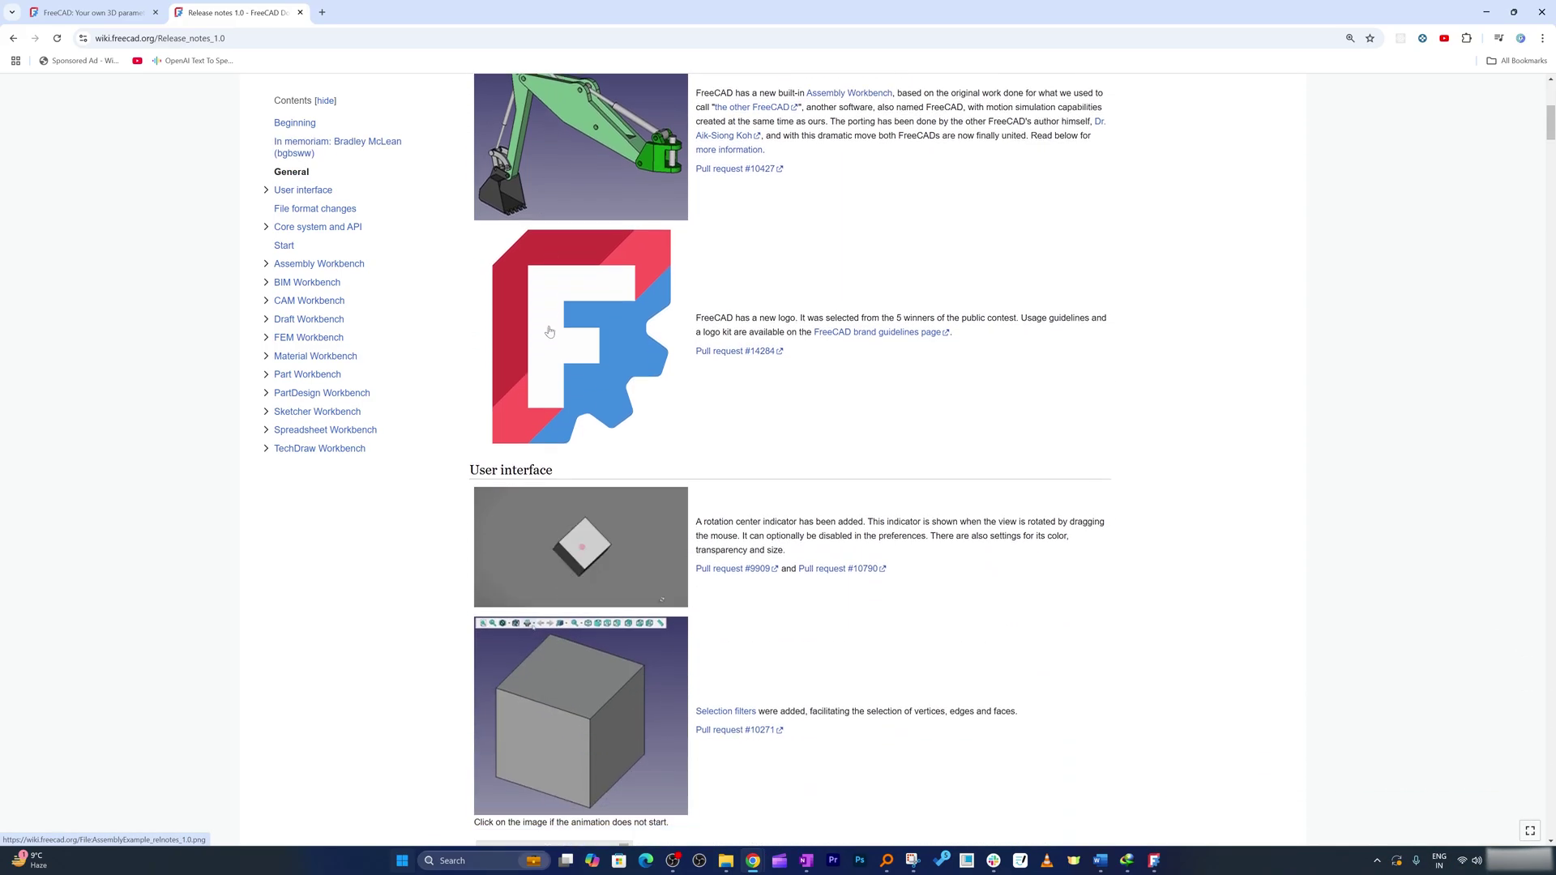
{"action": "scroll", "coordinate": [550, 331], "scroll_direction": "down", "scroll_amount": 2}
{"action": "scroll", "coordinate": [550, 332], "scroll_direction": "down", "scroll_amount": 2}
{"action": "scroll", "coordinate": [549, 330], "scroll_direction": "down", "scroll_amount": 1}
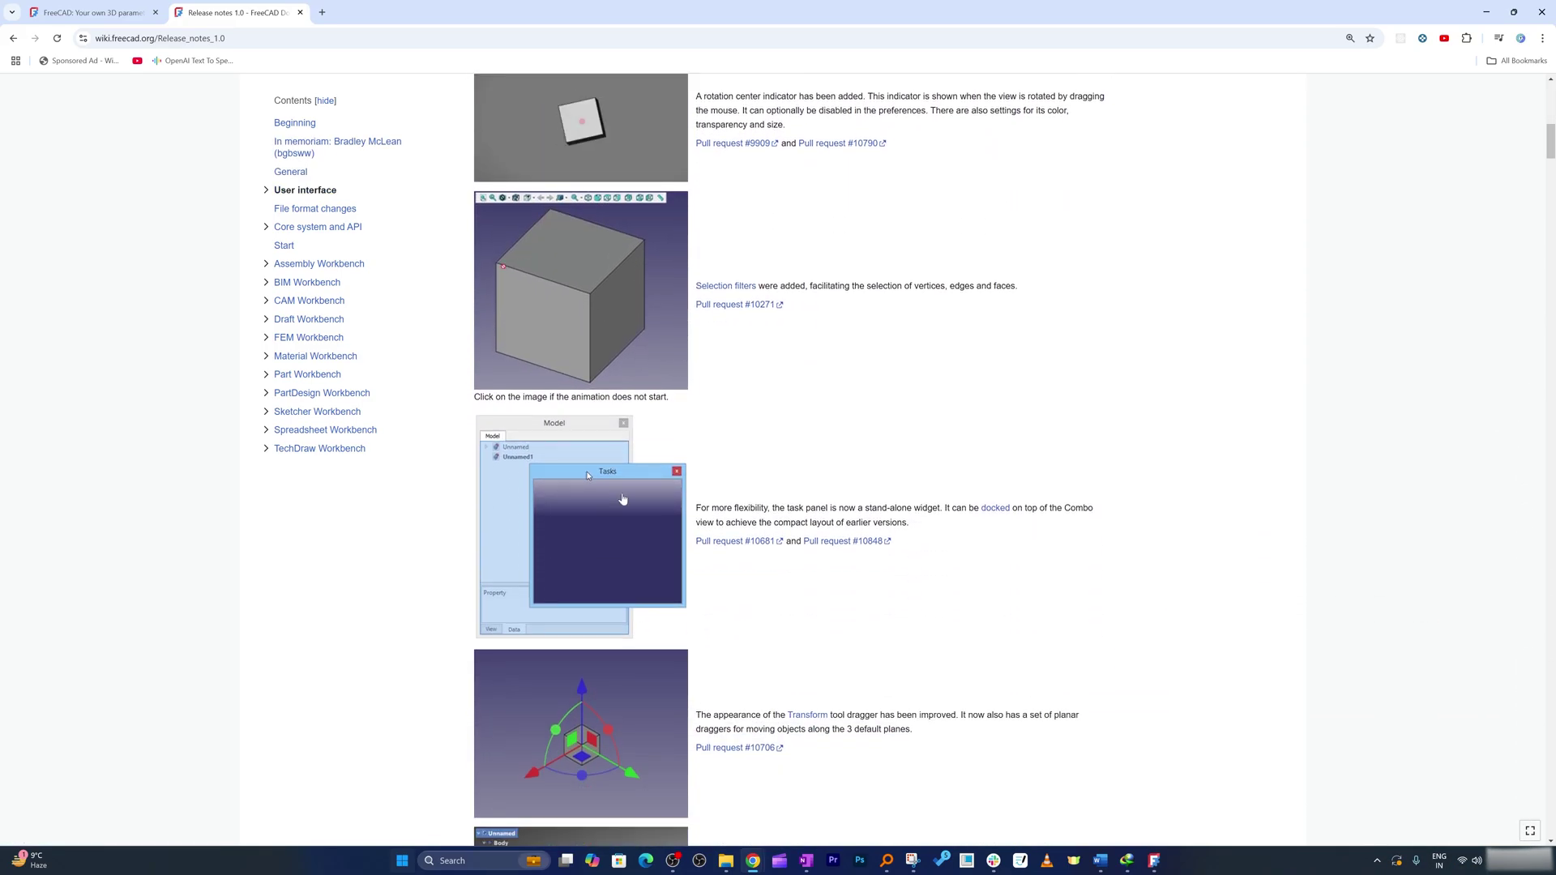
{"action": "scroll", "coordinate": [550, 331], "scroll_direction": "down", "scroll_amount": 3}
{"action": "scroll", "coordinate": [550, 331], "scroll_direction": "down", "scroll_amount": 3}
{"action": "scroll", "coordinate": [551, 332], "scroll_direction": "up", "scroll_amount": 6}
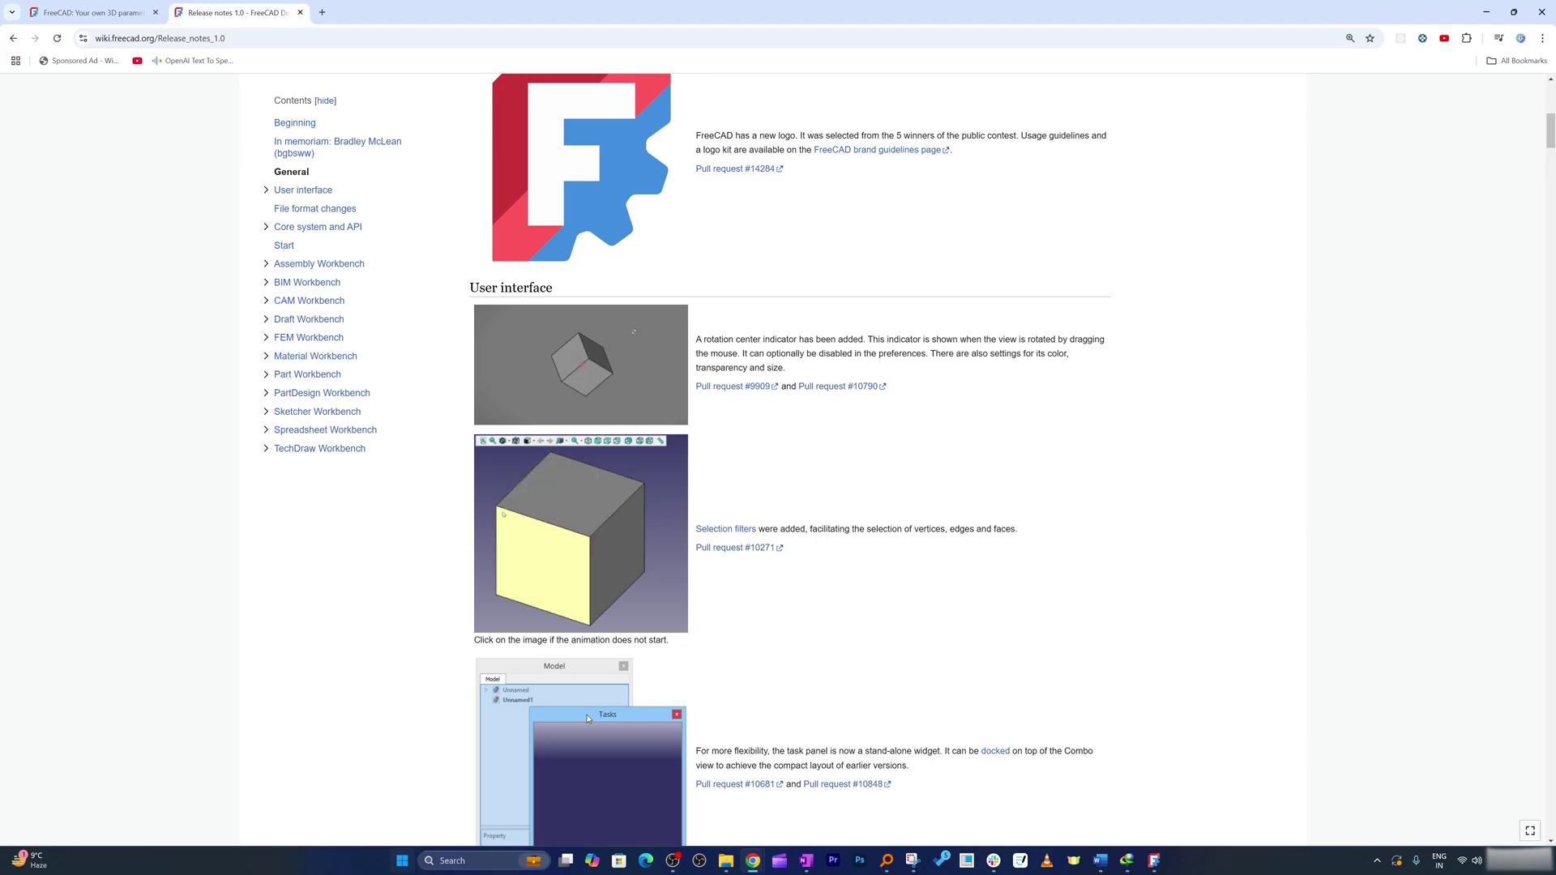
Highlight the User interface heading, new logo sentence and Assembly Workbench sentence
{"action": "left_click_drag", "start_coordinate": [469, 288], "coordinate": [554, 292]}
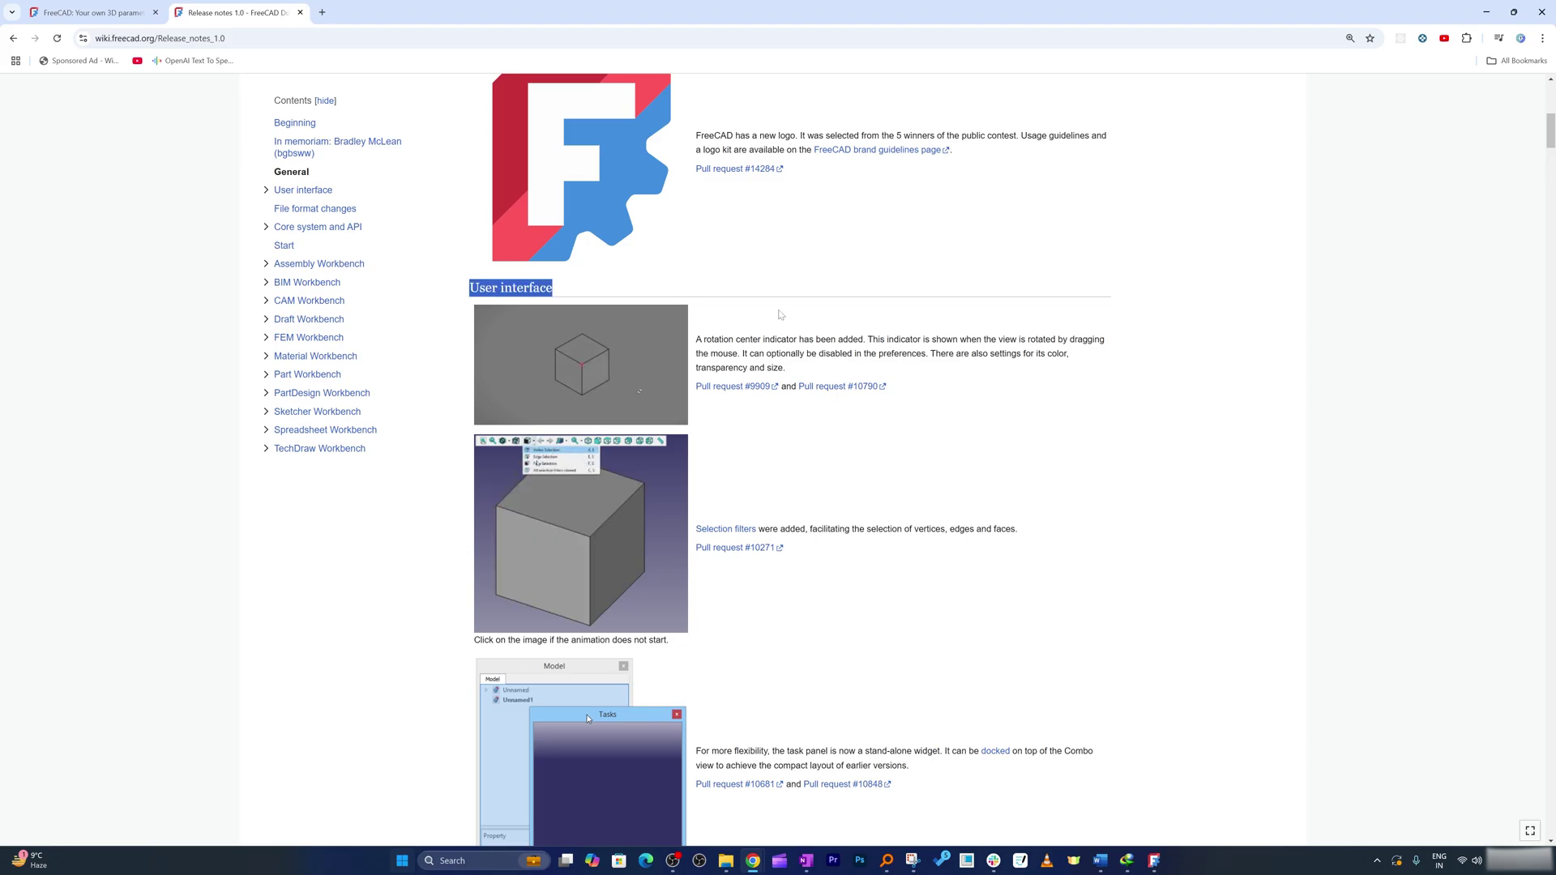
{"action": "left_click", "coordinate": [780, 314]}
{"action": "scroll", "coordinate": [779, 314], "scroll_direction": "up", "scroll_amount": 1}
{"action": "scroll", "coordinate": [802, 414], "scroll_direction": "up", "scroll_amount": 2}
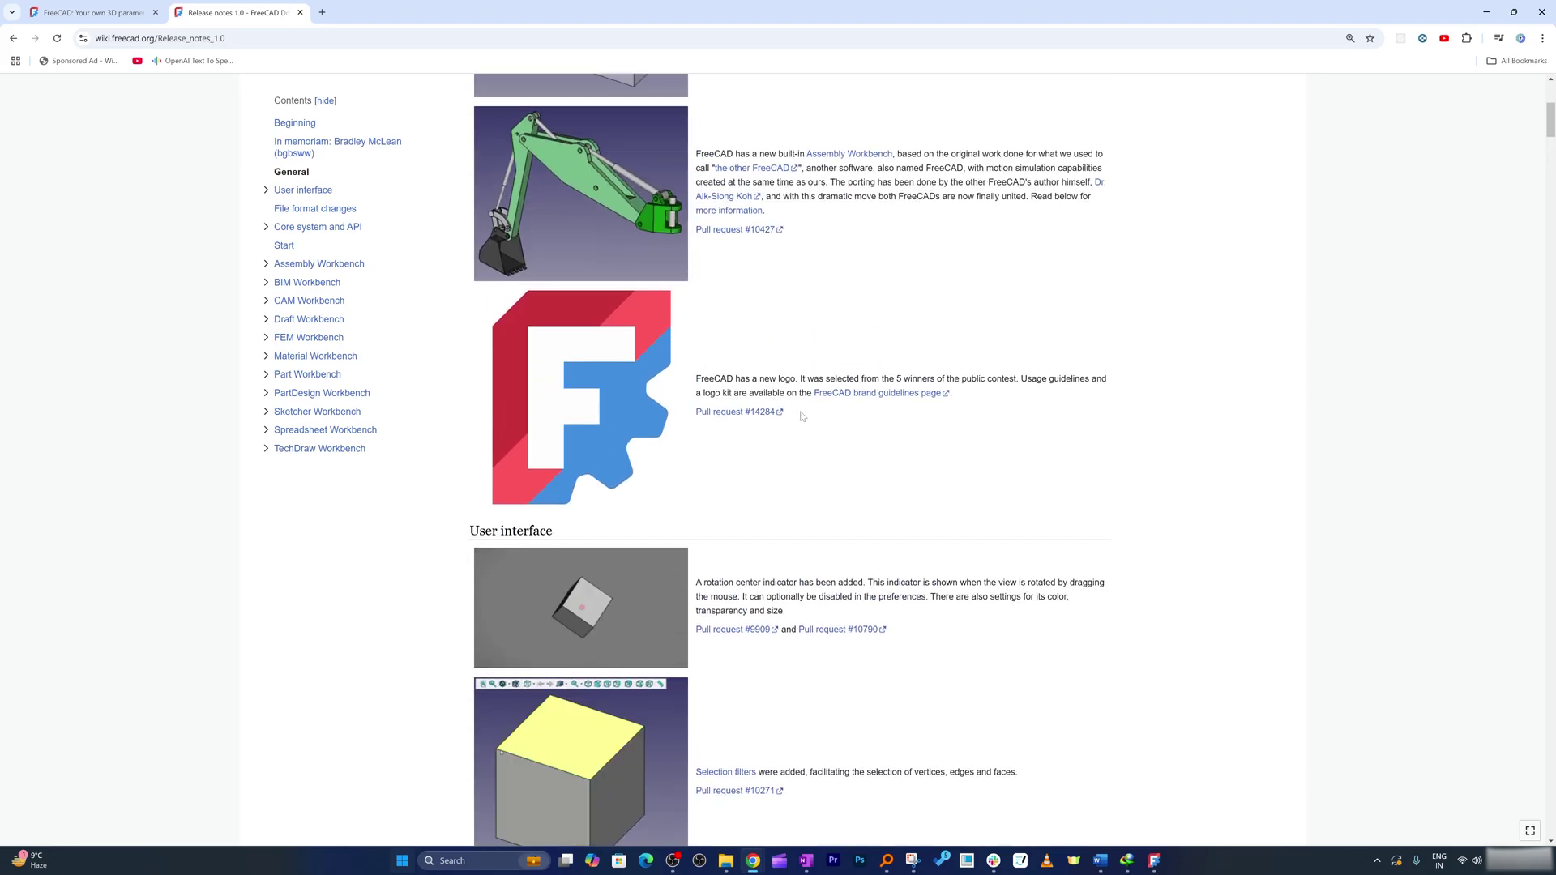
{"action": "left_click_drag", "start_coordinate": [695, 378], "coordinate": [798, 379]}
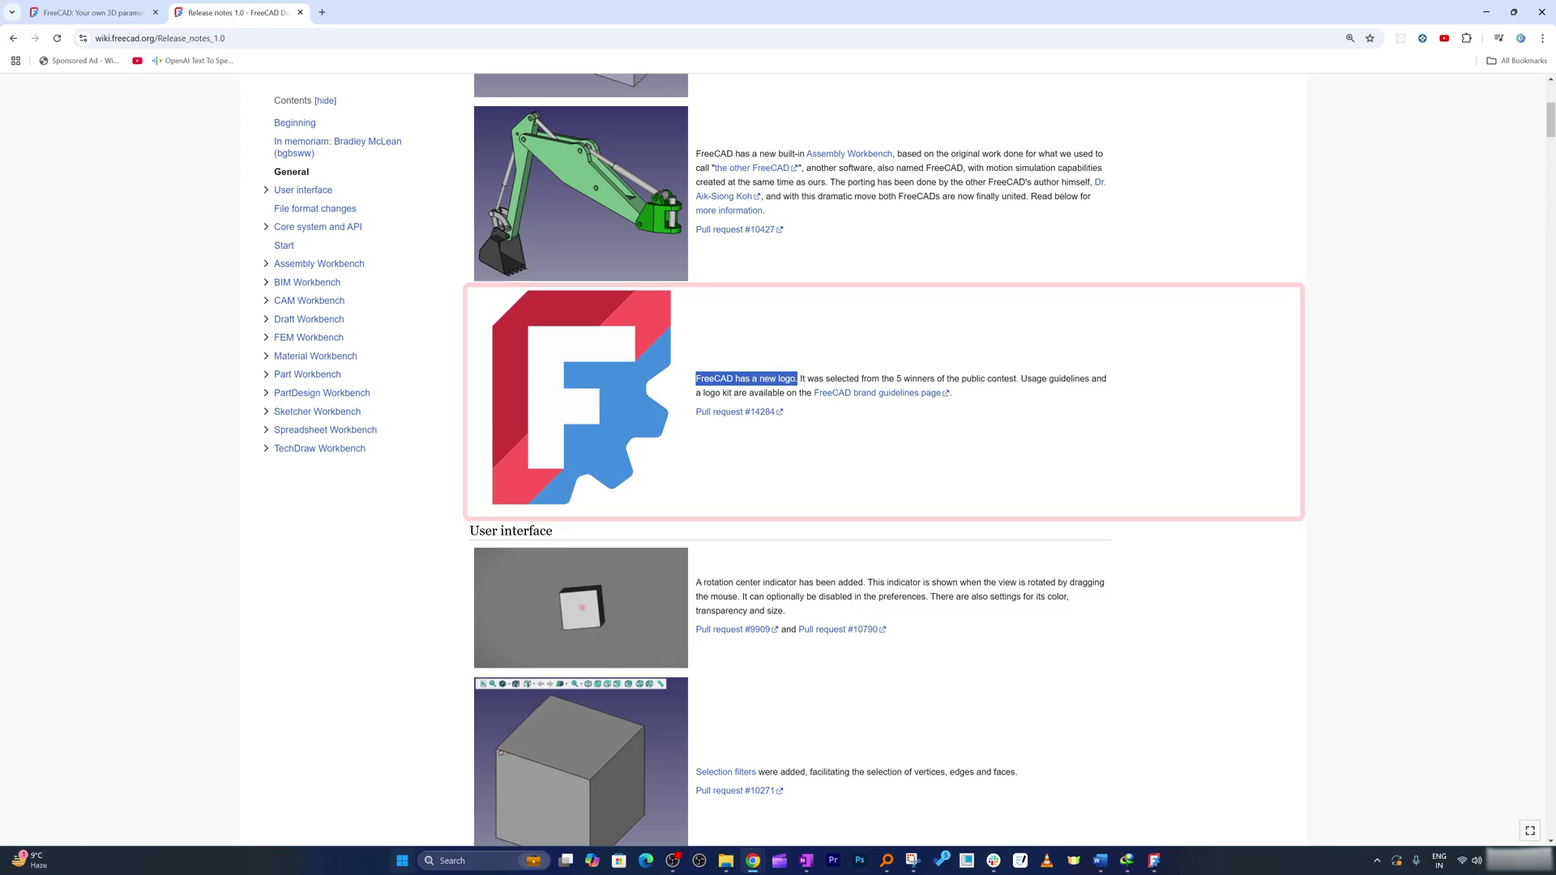
{"action": "left_click", "coordinate": [758, 444]}
{"action": "scroll", "coordinate": [757, 445], "scroll_direction": "up", "scroll_amount": 3}
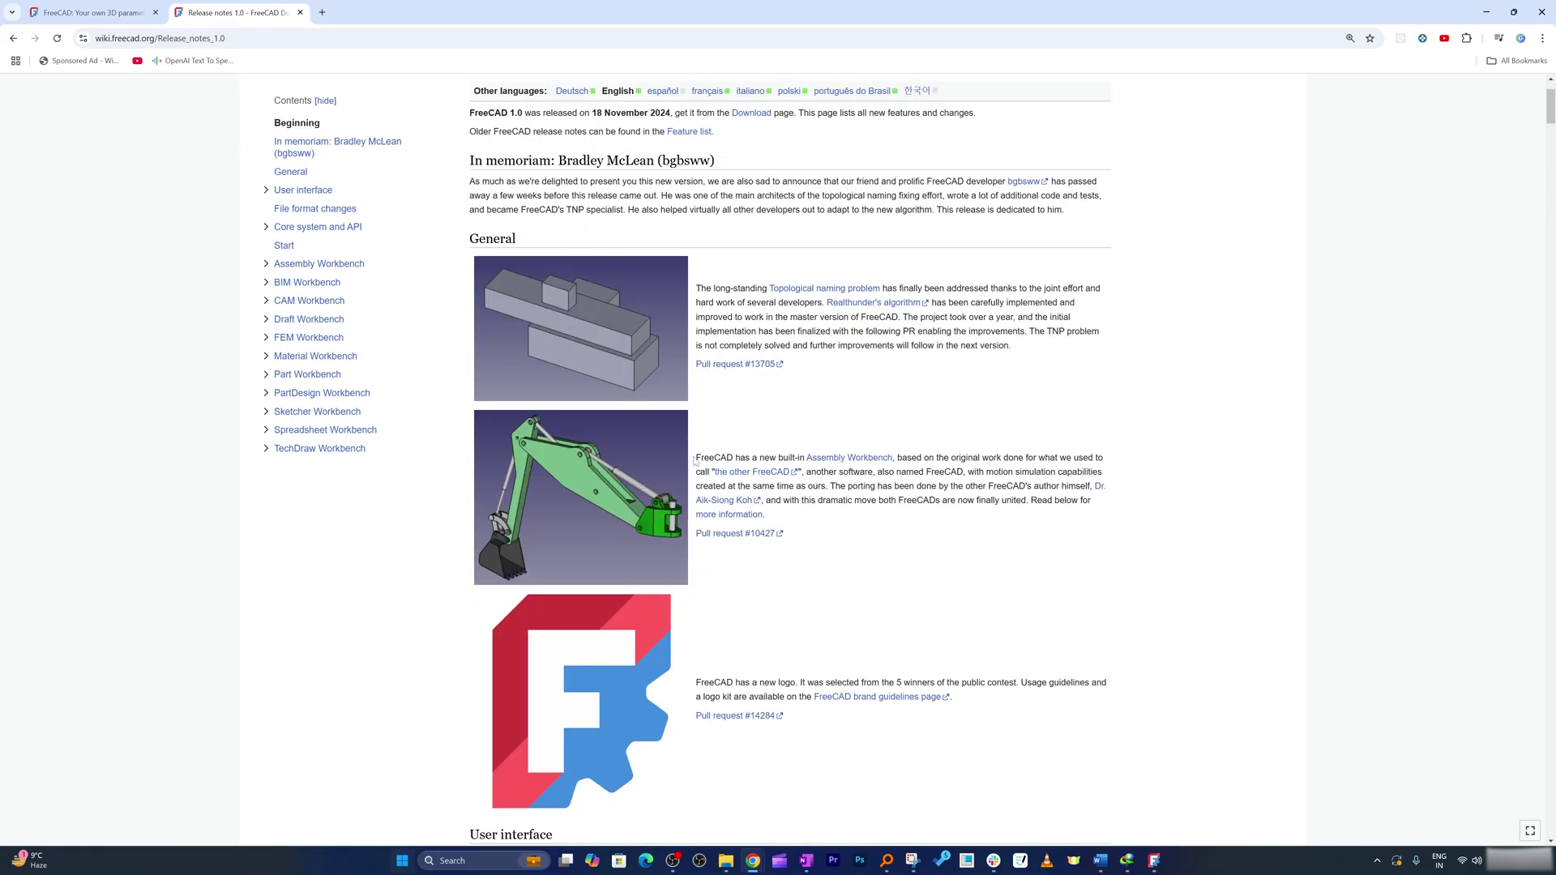
{"action": "left_click_drag", "start_coordinate": [695, 457], "coordinate": [948, 457]}
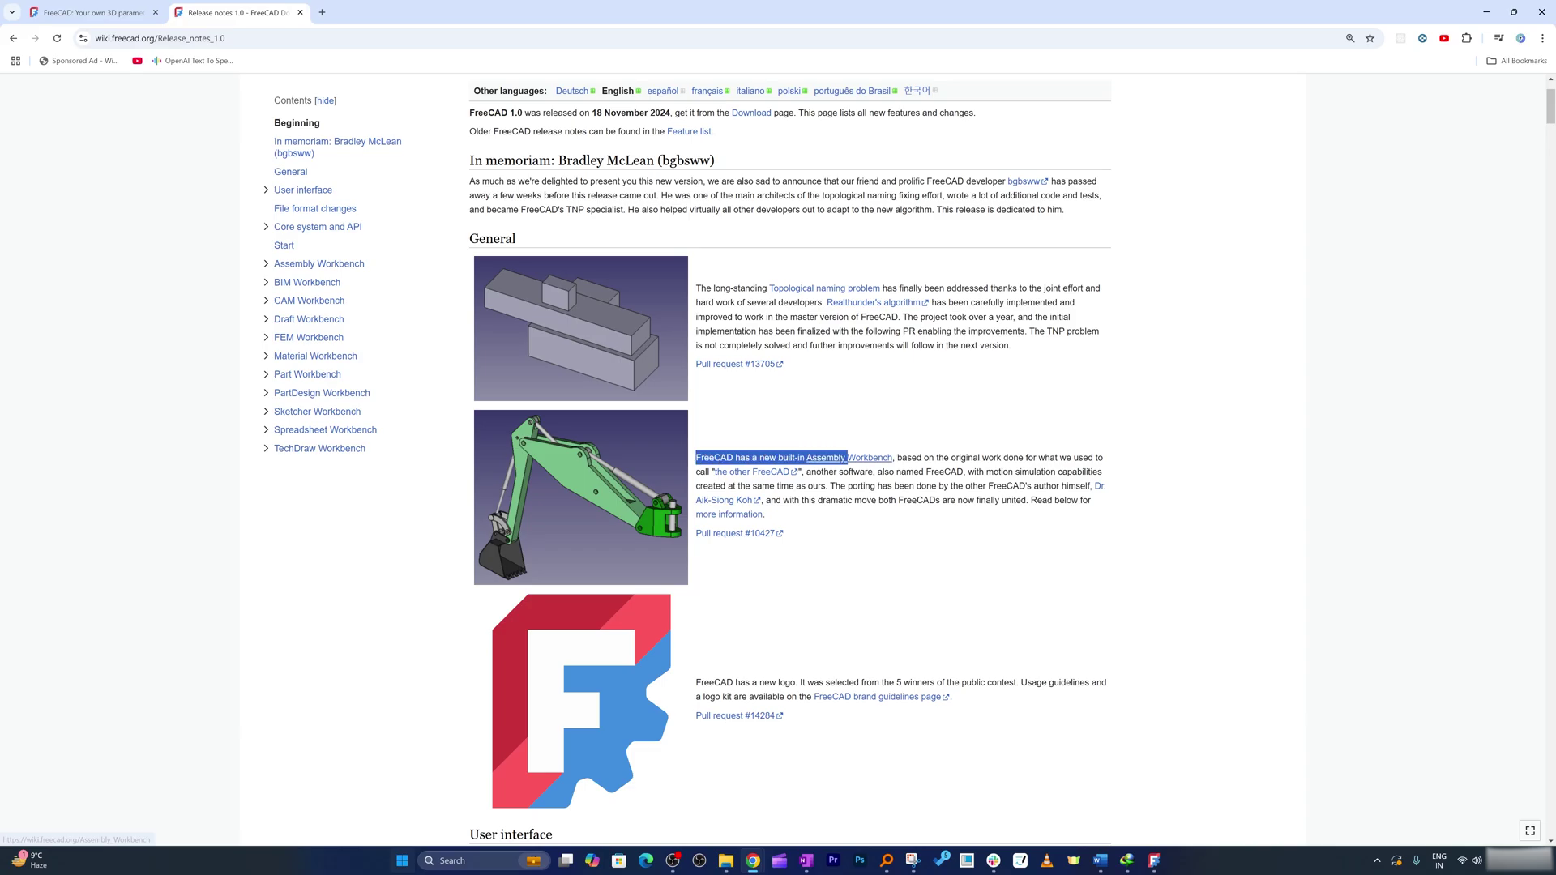
{"action": "left_click", "coordinate": [759, 434]}
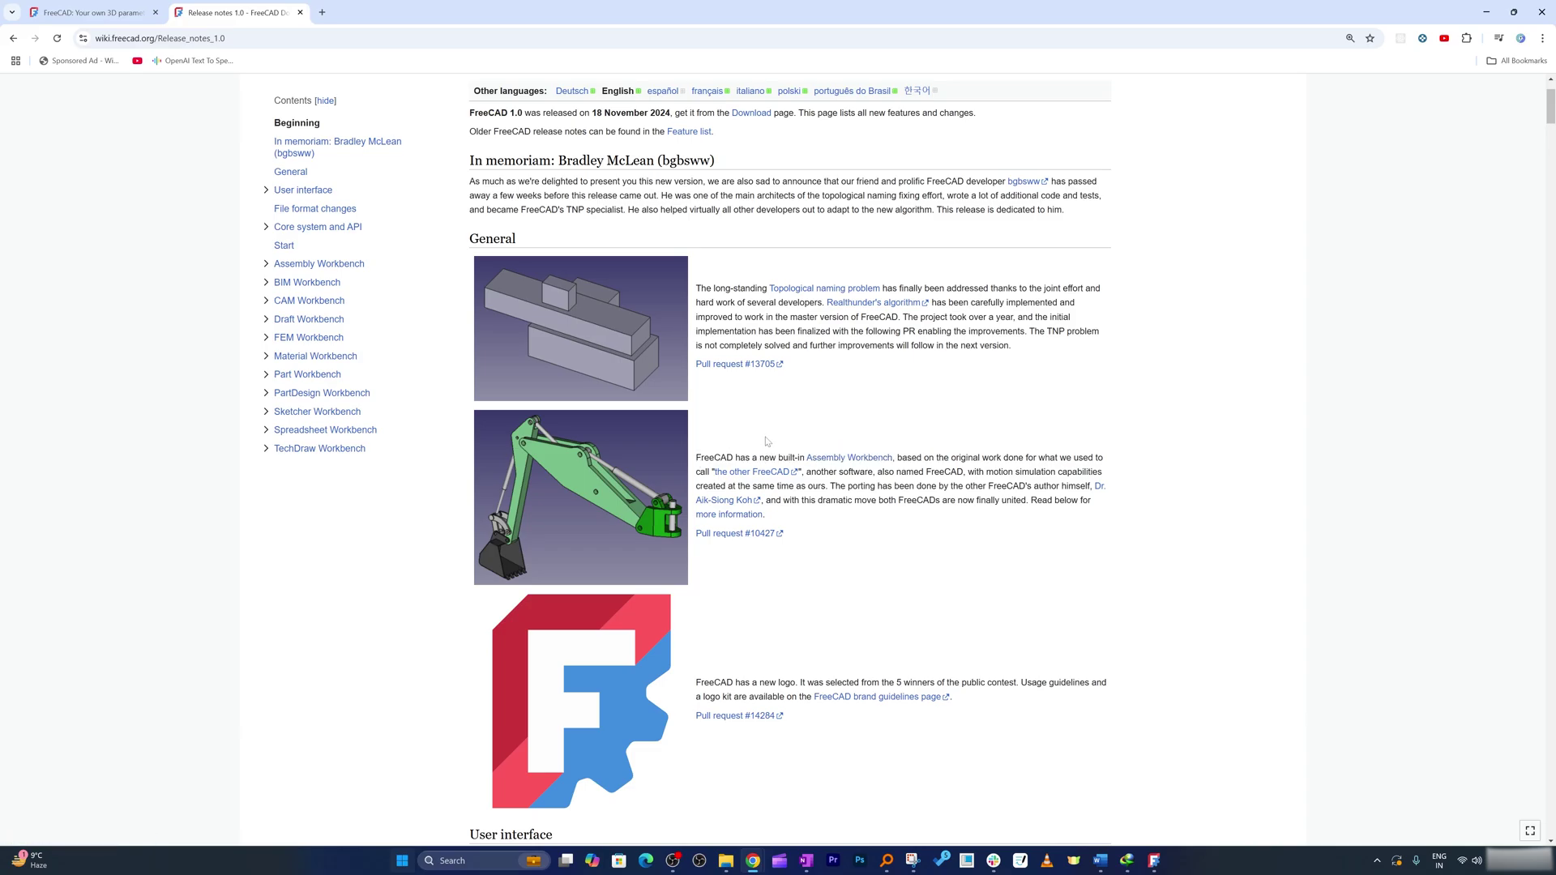
{"action": "scroll", "coordinate": [765, 440], "scroll_direction": "up", "scroll_amount": 1, "text": "ctrl"}
{"action": "scroll", "coordinate": [765, 442], "scroll_direction": "up", "scroll_amount": 1, "text": "ctrl"}
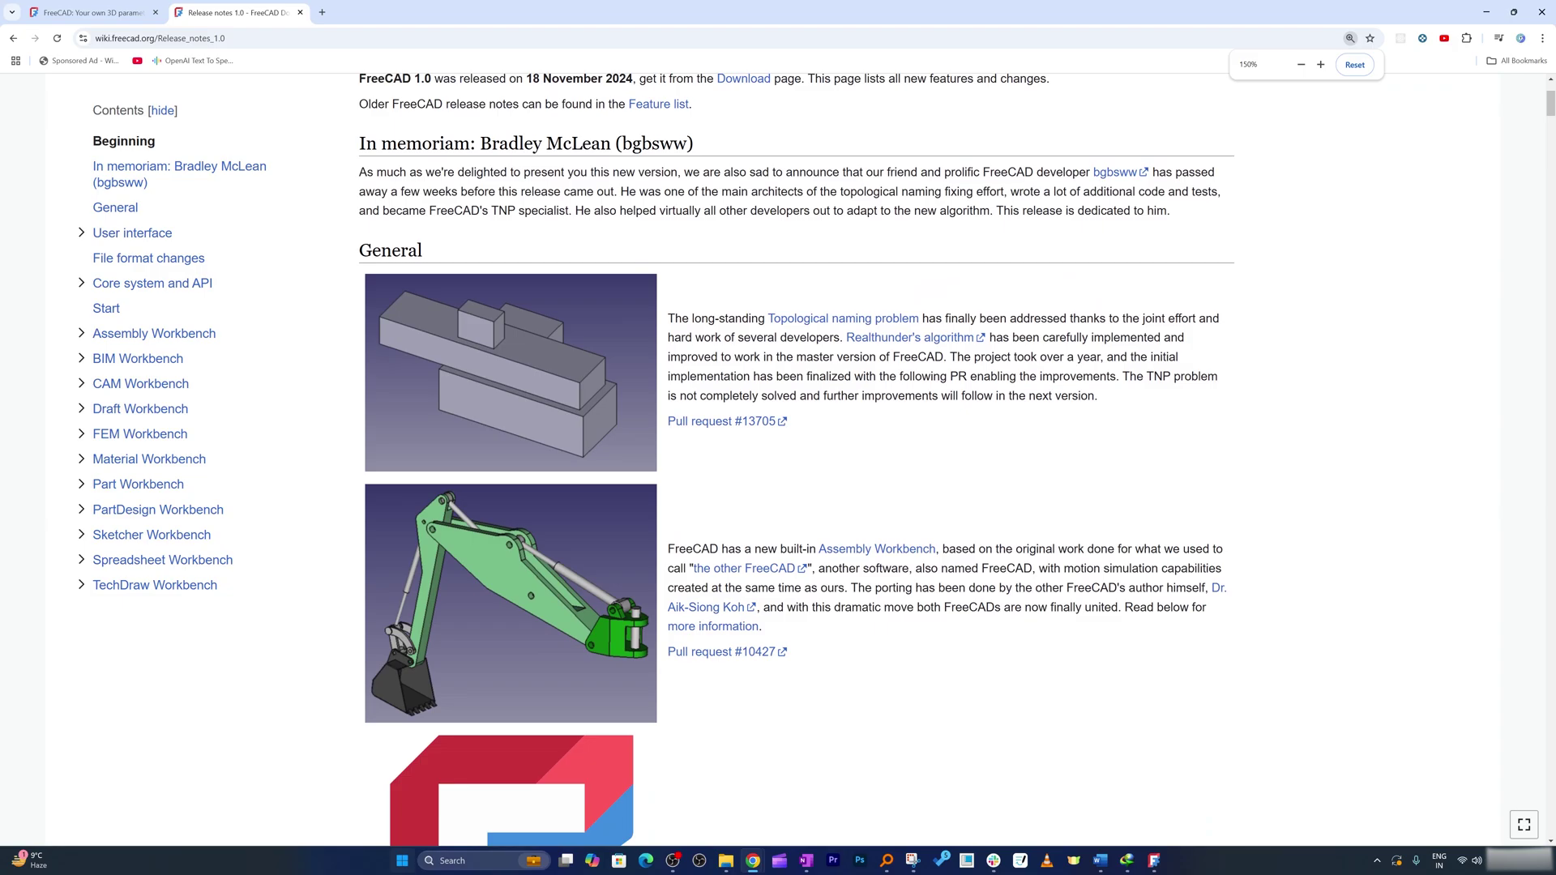
{"action": "scroll", "coordinate": [765, 442], "scroll_direction": "down", "scroll_amount": 3}
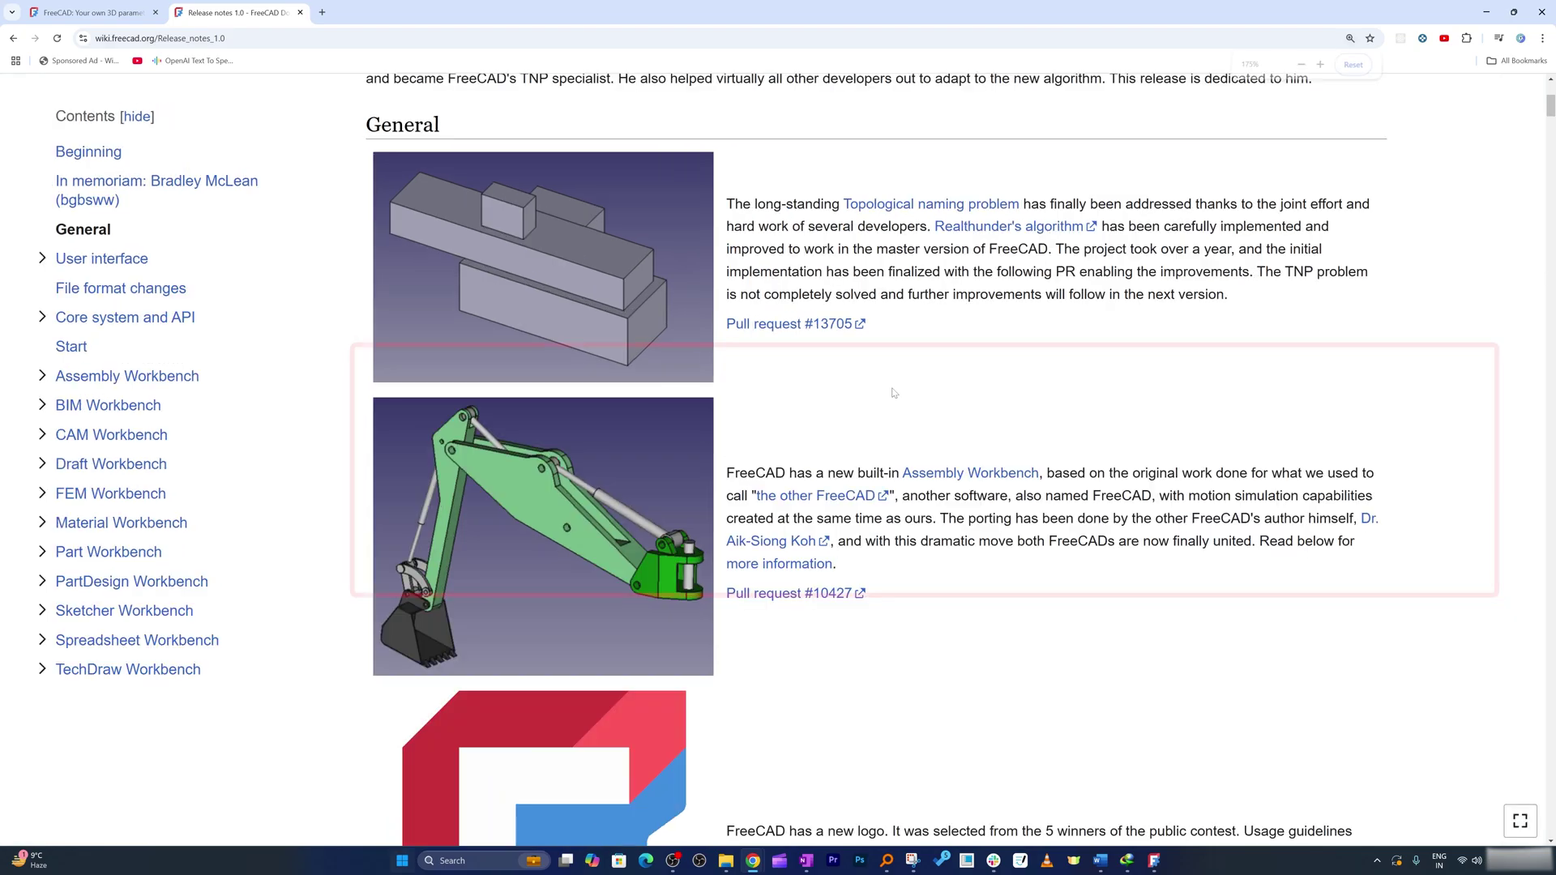
{"action": "scroll", "coordinate": [893, 393], "scroll_direction": "up", "scroll_amount": 2}
{"action": "scroll", "coordinate": [893, 392], "scroll_direction": "up", "scroll_amount": 1, "text": "ctrl"}
{"action": "scroll", "coordinate": [894, 393], "scroll_direction": "down", "scroll_amount": 3}
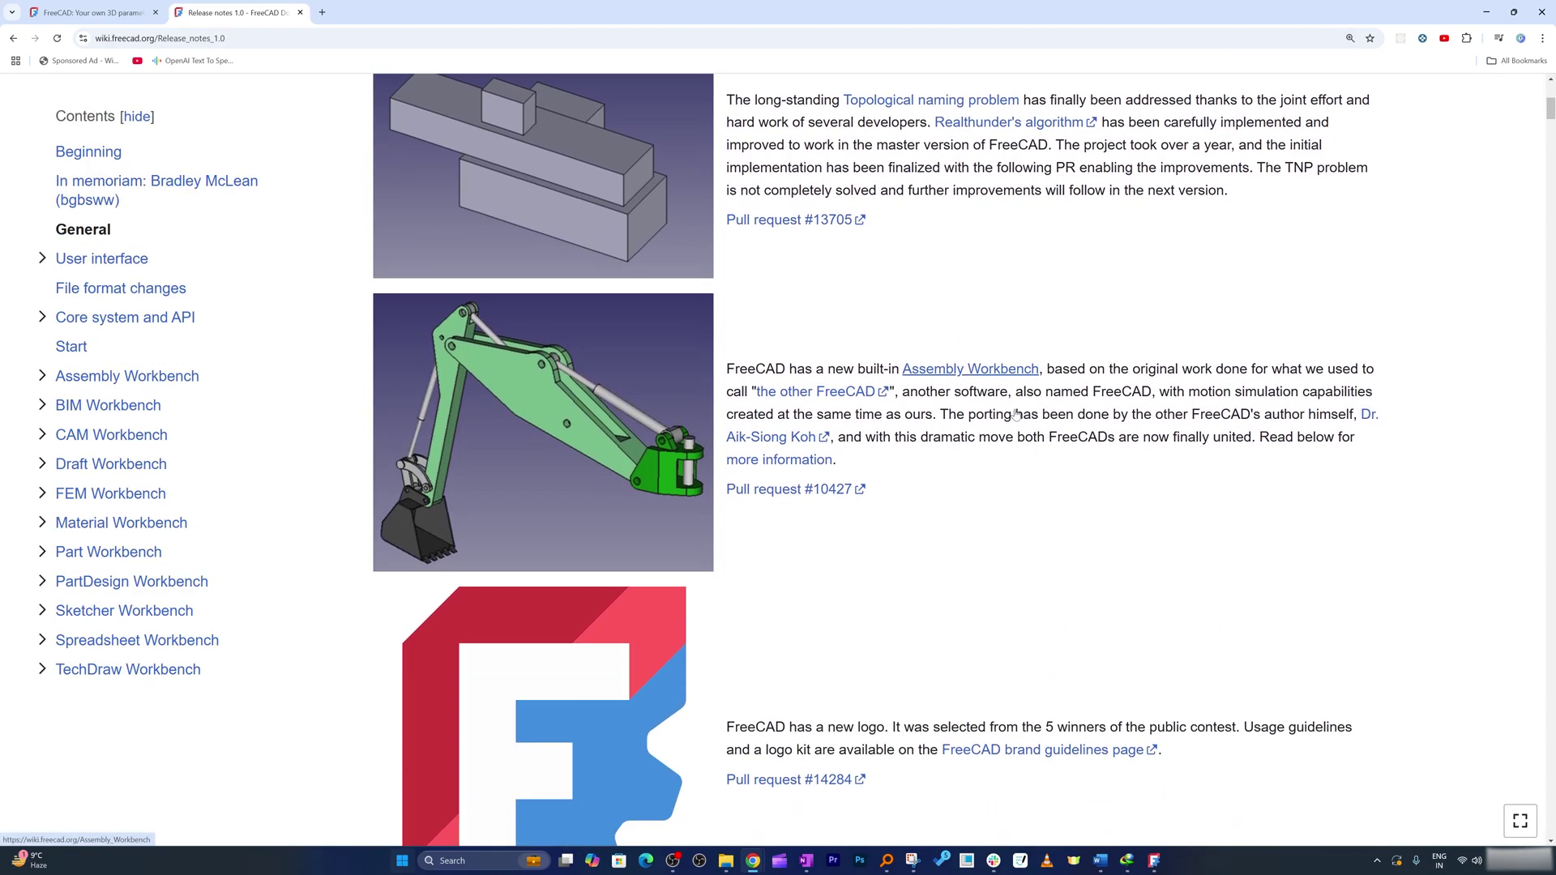
{"action": "scroll", "coordinate": [893, 393], "scroll_direction": "down", "scroll_amount": 3}
{"action": "scroll", "coordinate": [893, 393], "scroll_direction": "down", "scroll_amount": 2}
{"action": "scroll", "coordinate": [893, 393], "scroll_direction": "down", "scroll_amount": 1}
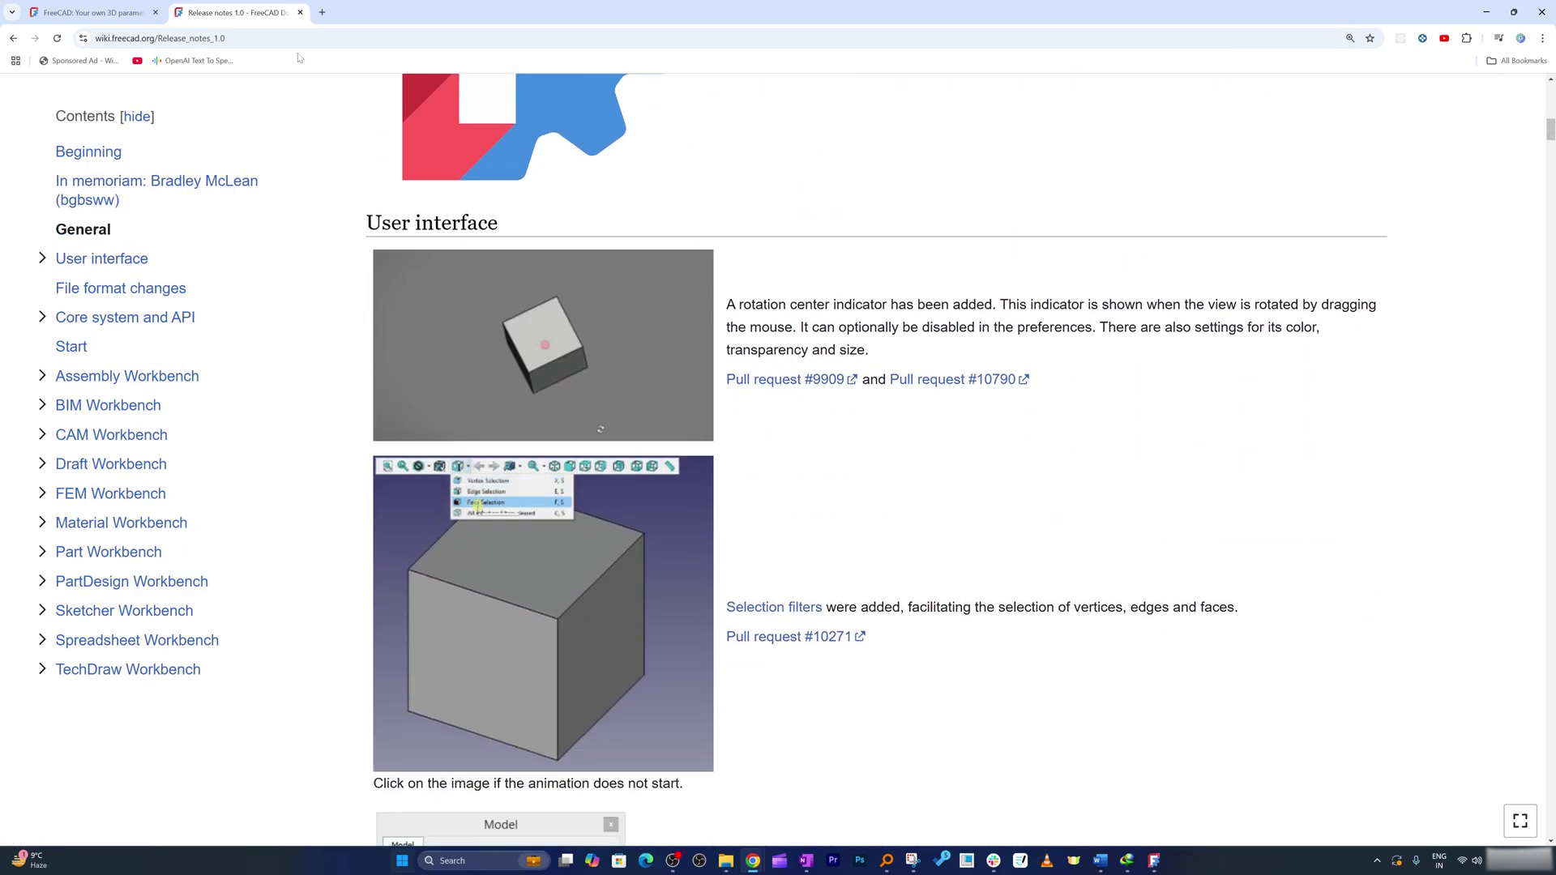
{"action": "scroll", "coordinate": [912, 482], "scroll_direction": "down", "scroll_amount": 1}
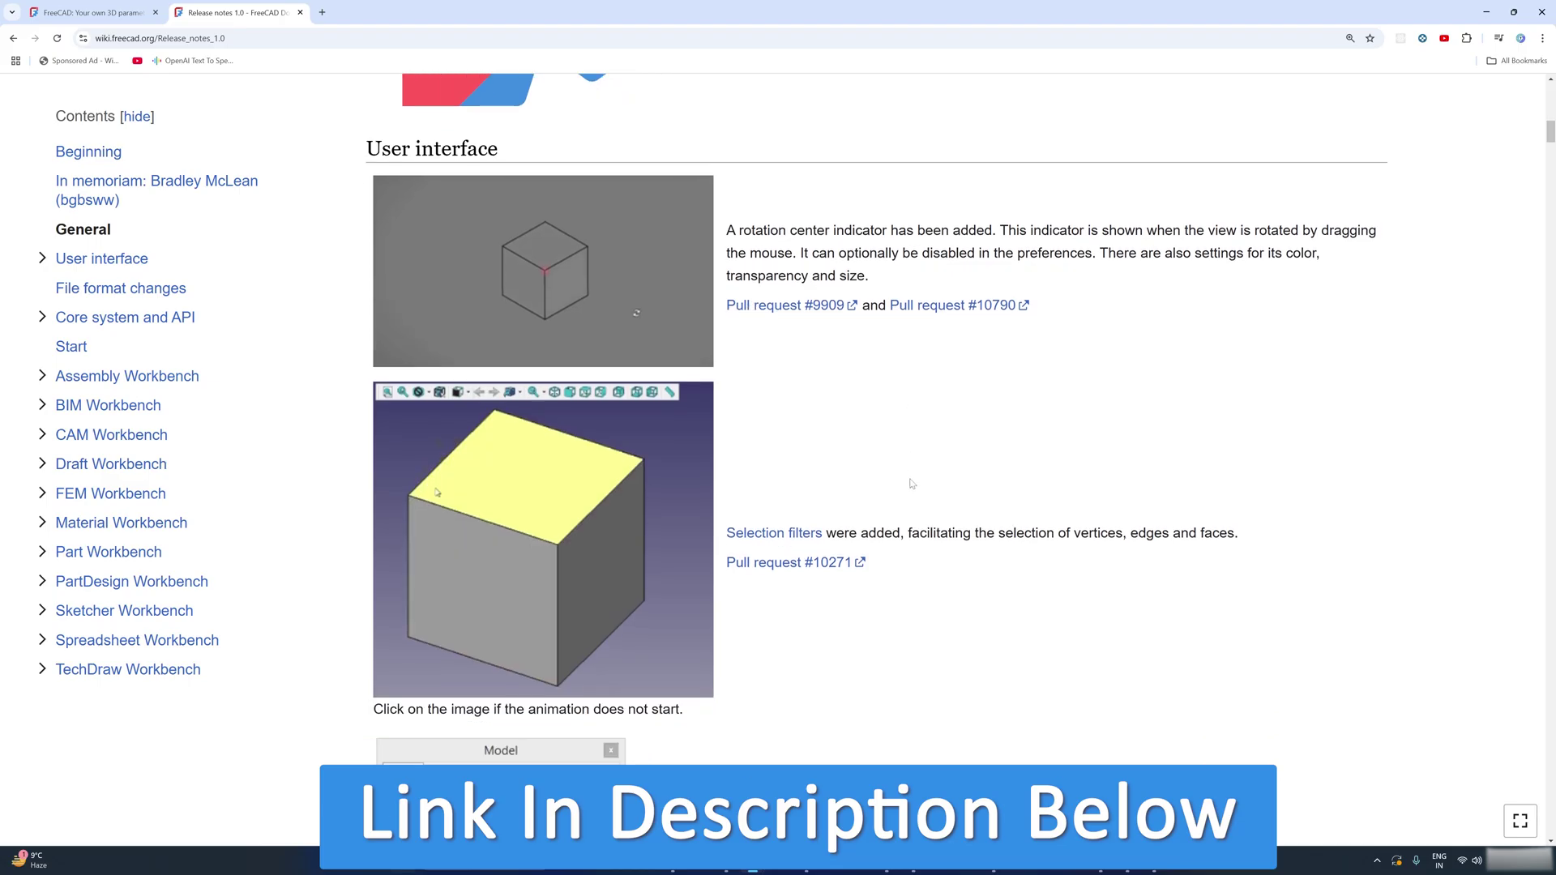
{"action": "scroll", "coordinate": [913, 482], "scroll_direction": "down", "scroll_amount": 4}
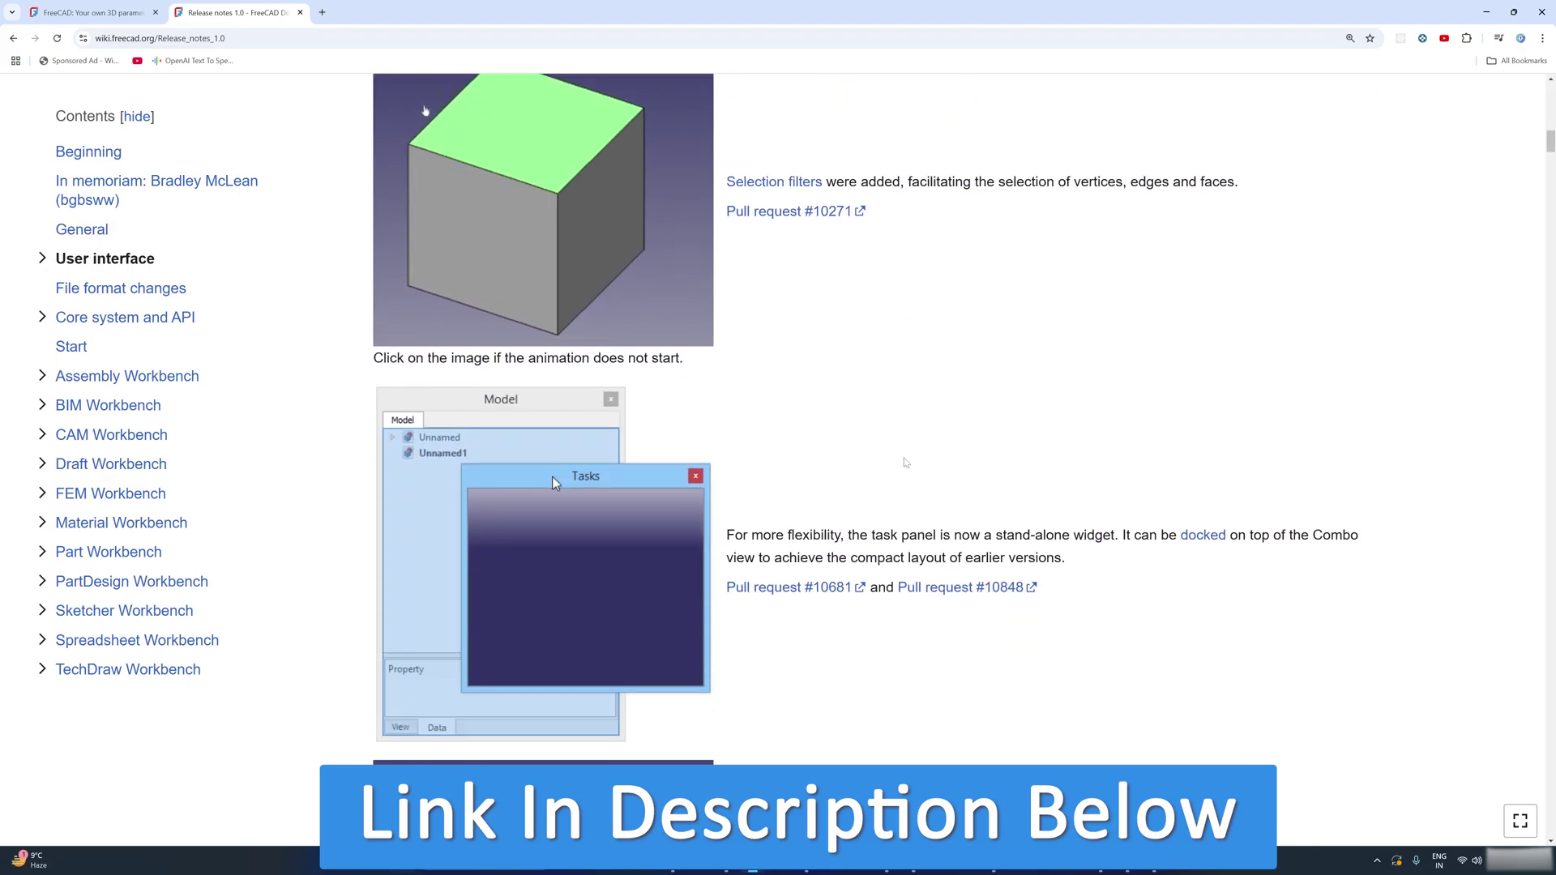
{"action": "scroll", "coordinate": [912, 483], "scroll_direction": "down", "scroll_amount": 3}
{"action": "scroll", "coordinate": [912, 482], "scroll_direction": "down", "scroll_amount": 4}
{"action": "scroll", "coordinate": [905, 452], "scroll_direction": "down", "scroll_amount": 4}
{"action": "scroll", "coordinate": [906, 452], "scroll_direction": "down", "scroll_amount": 4}
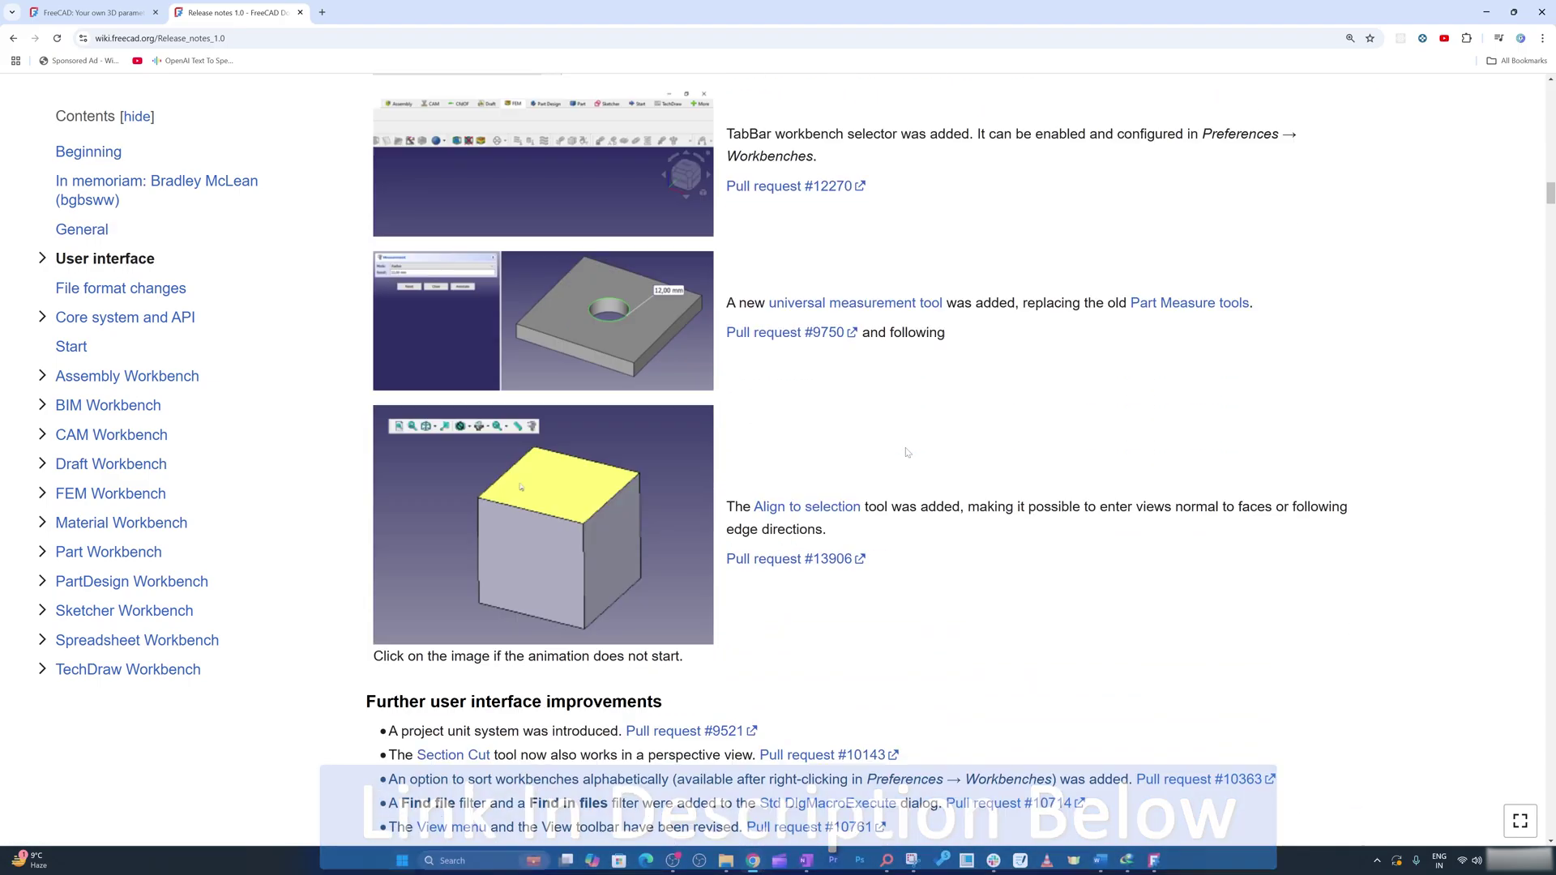
{"action": "scroll", "coordinate": [905, 452], "scroll_direction": "down", "scroll_amount": 6}
{"action": "scroll", "coordinate": [906, 452], "scroll_direction": "down", "scroll_amount": 5}
{"action": "scroll", "coordinate": [905, 453], "scroll_direction": "down", "scroll_amount": 2}
{"action": "scroll", "coordinate": [905, 443], "scroll_direction": "down", "scroll_amount": 6}
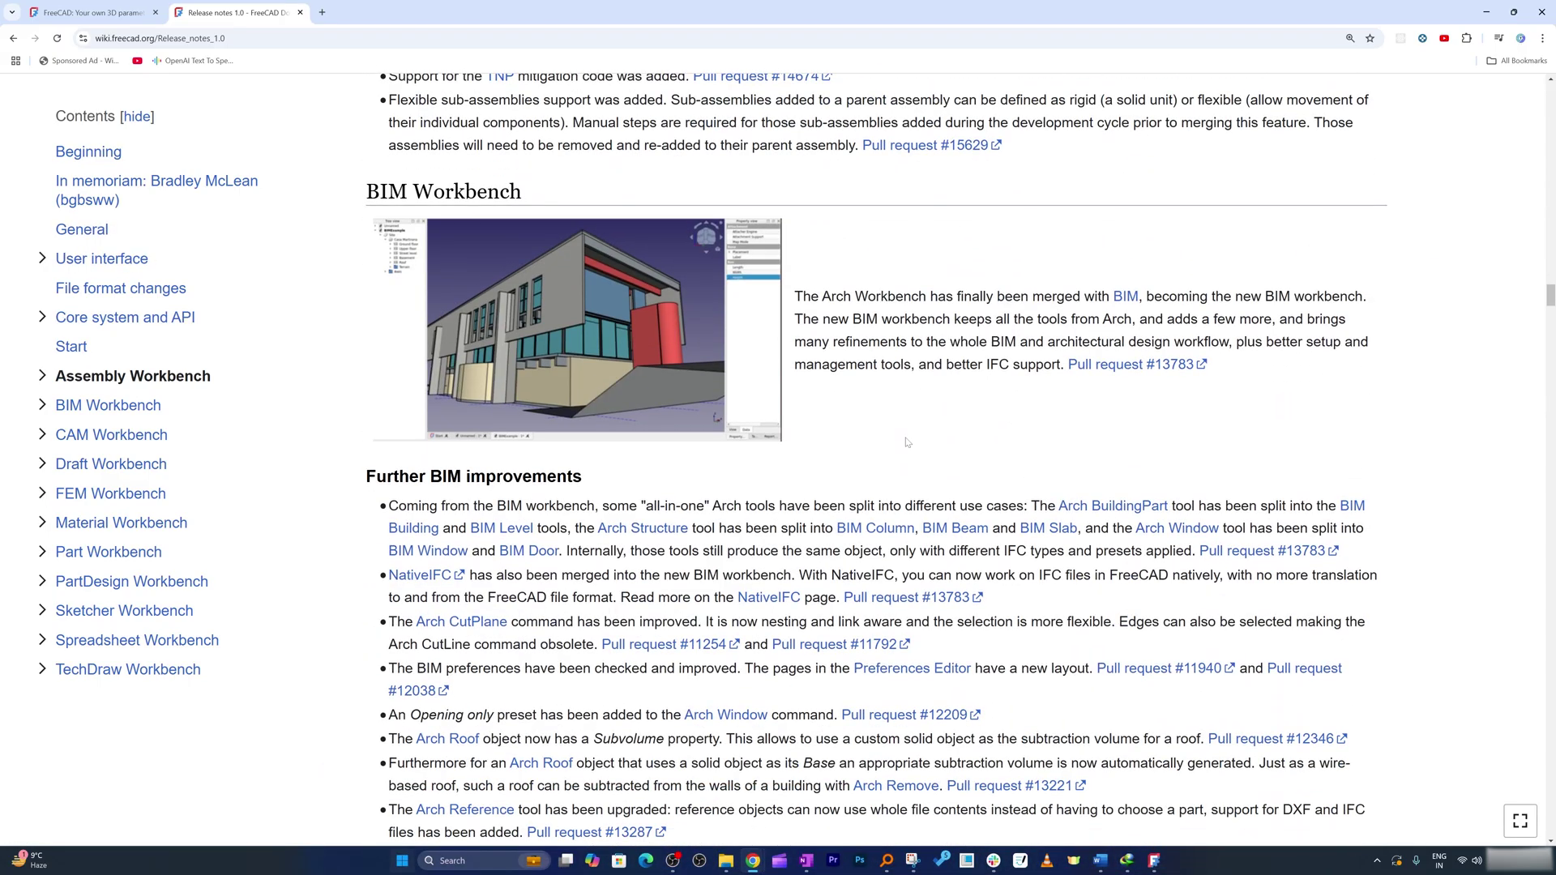
{"action": "scroll", "coordinate": [906, 444], "scroll_direction": "down", "scroll_amount": 4}
{"action": "scroll", "coordinate": [905, 444], "scroll_direction": "up", "scroll_amount": 4}
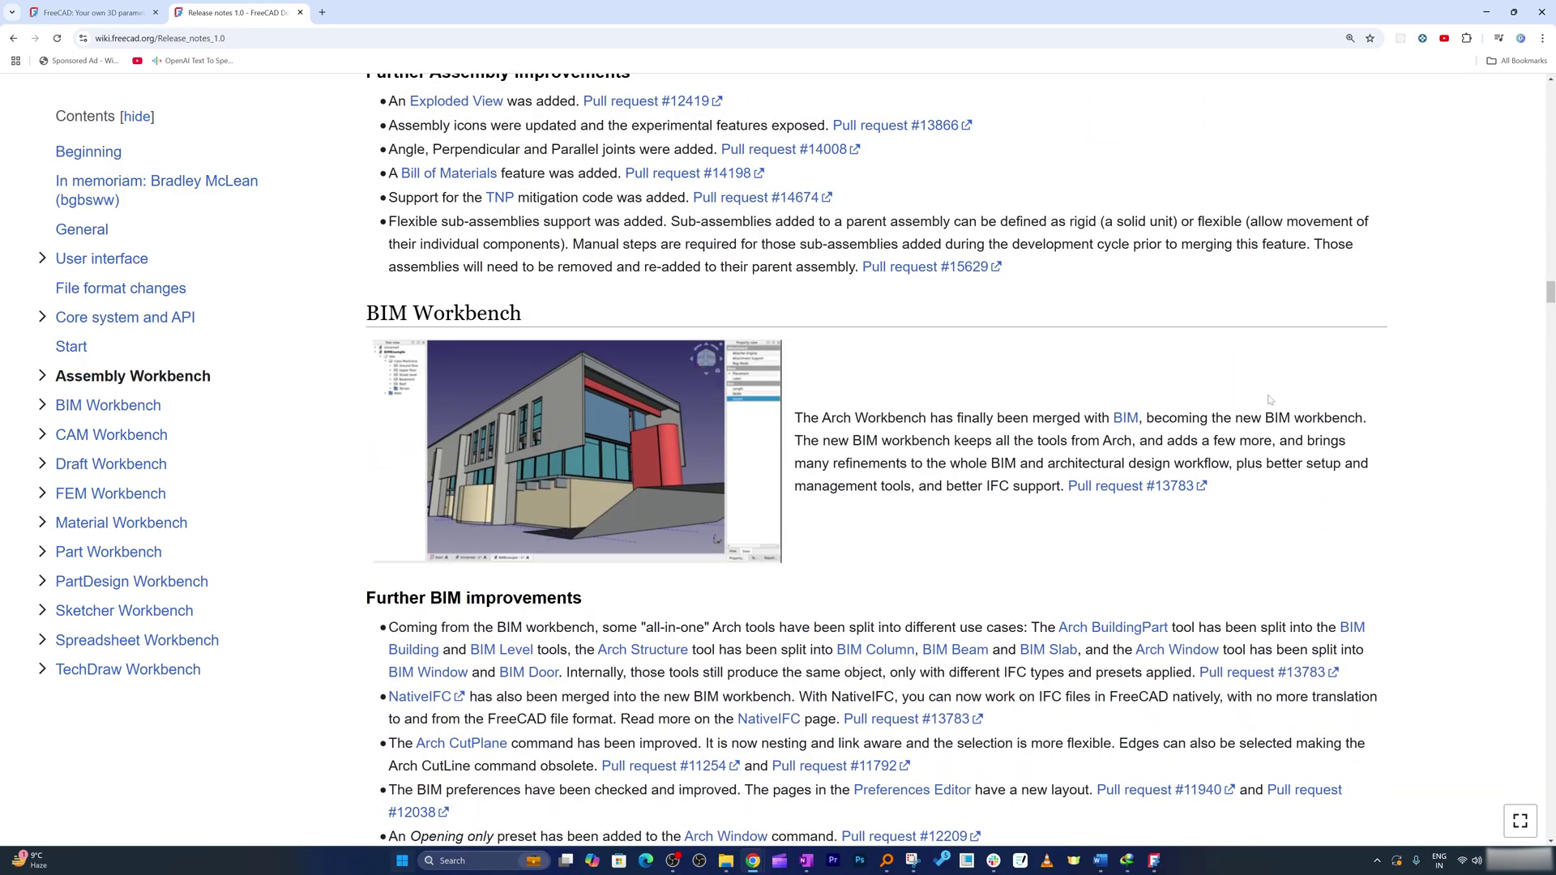
{"action": "scroll", "coordinate": [905, 444], "scroll_direction": "up", "scroll_amount": 6}
{"action": "scroll", "coordinate": [709, 326], "scroll_direction": "up", "scroll_amount": 4}
{"action": "scroll", "coordinate": [709, 326], "scroll_direction": "up", "scroll_amount": 8}
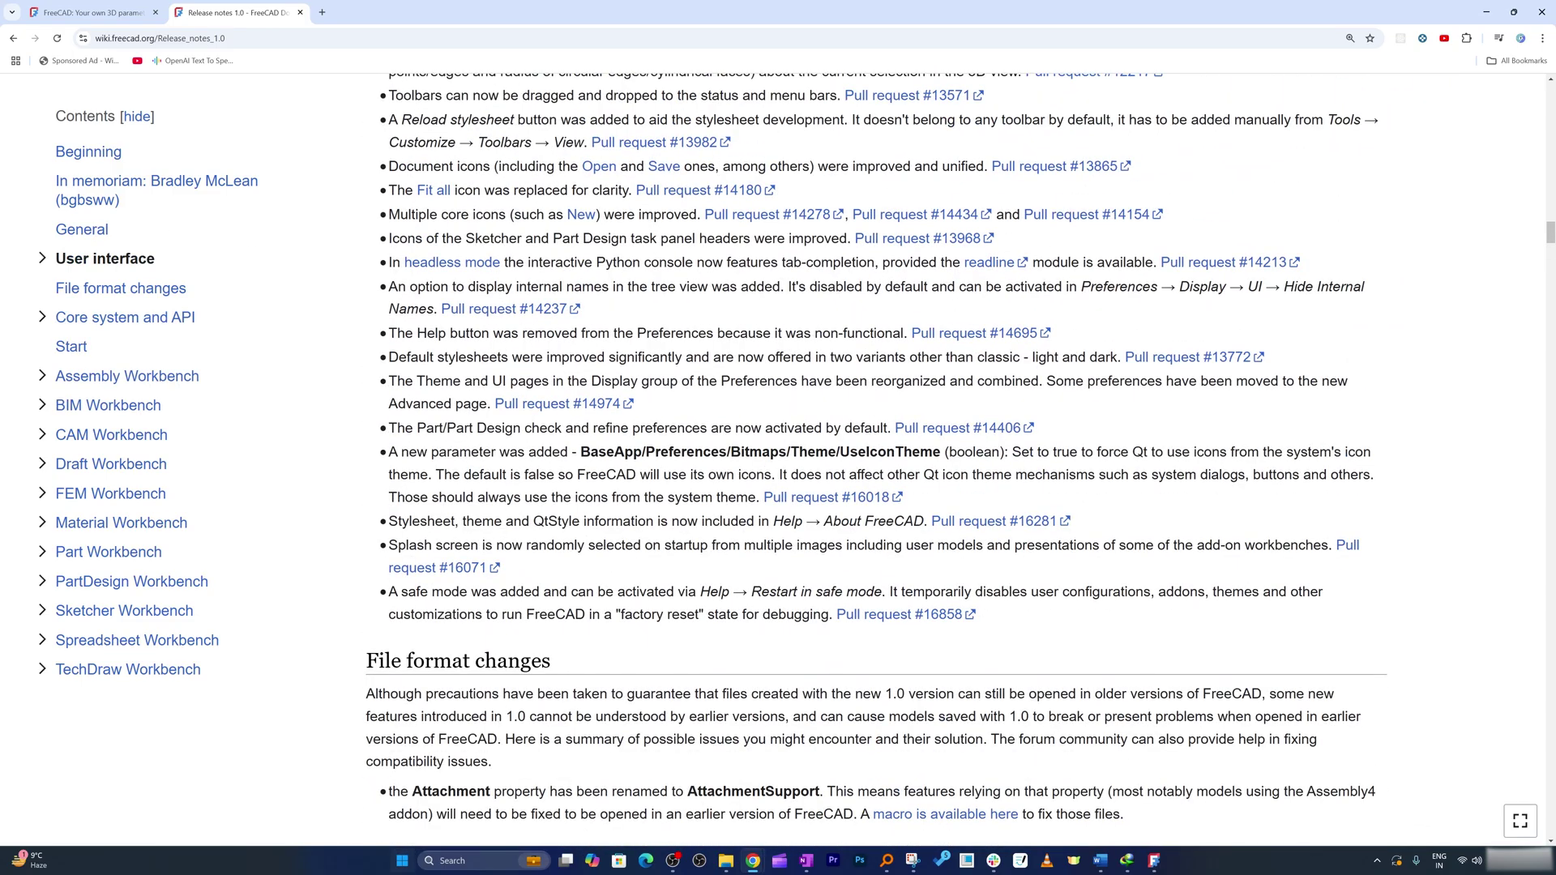
Finish the FreeCAD installer with Launch FreeCAD left unchecked
{"action": "left_click", "coordinate": [1158, 858]}
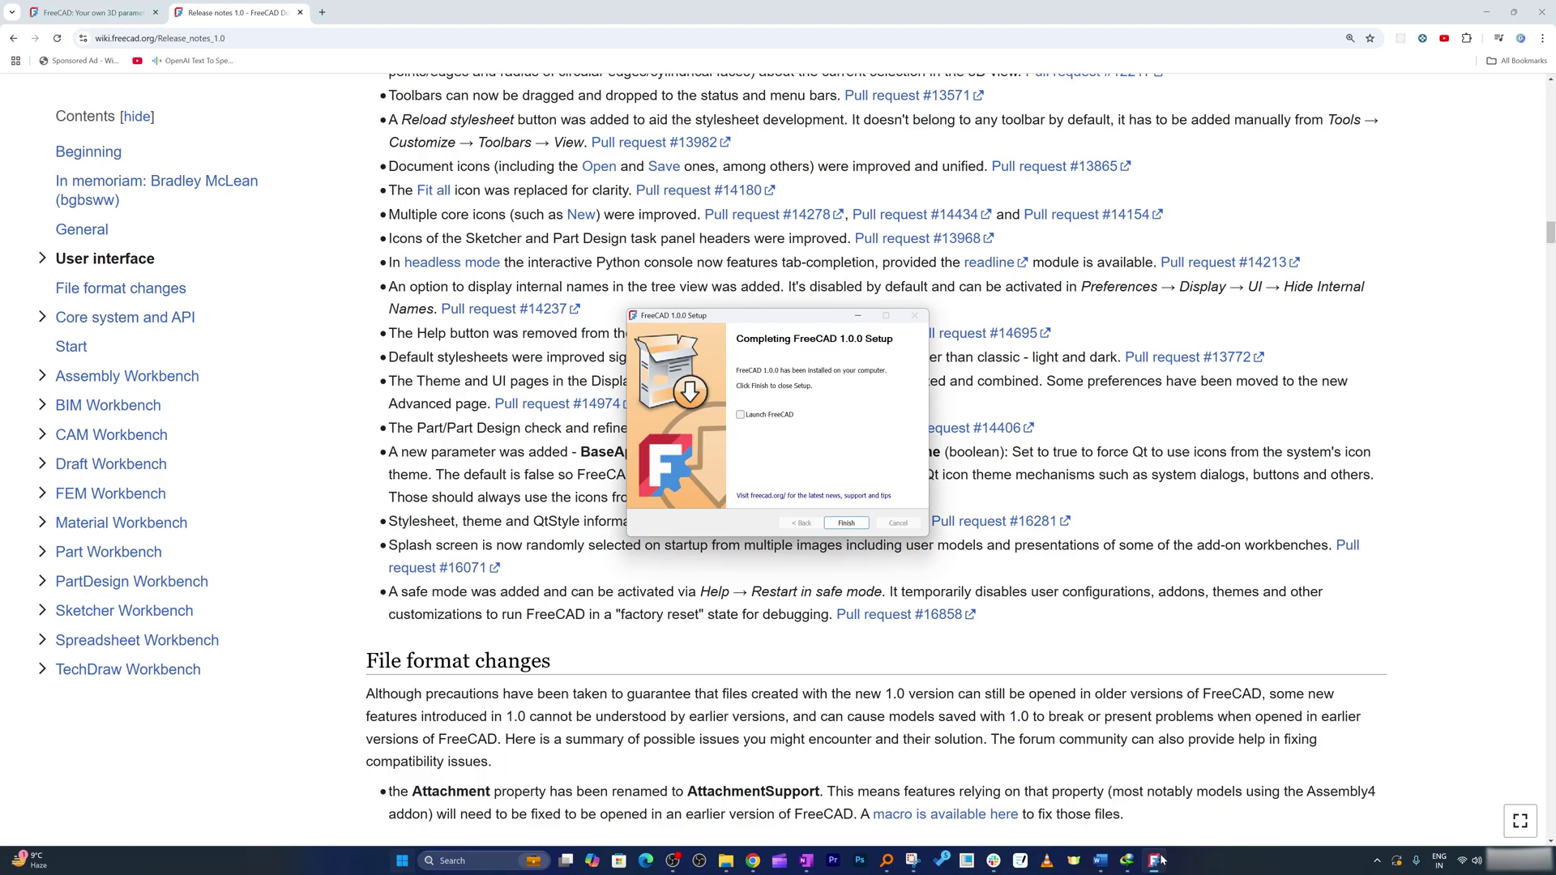
{"action": "left_click", "coordinate": [846, 523]}
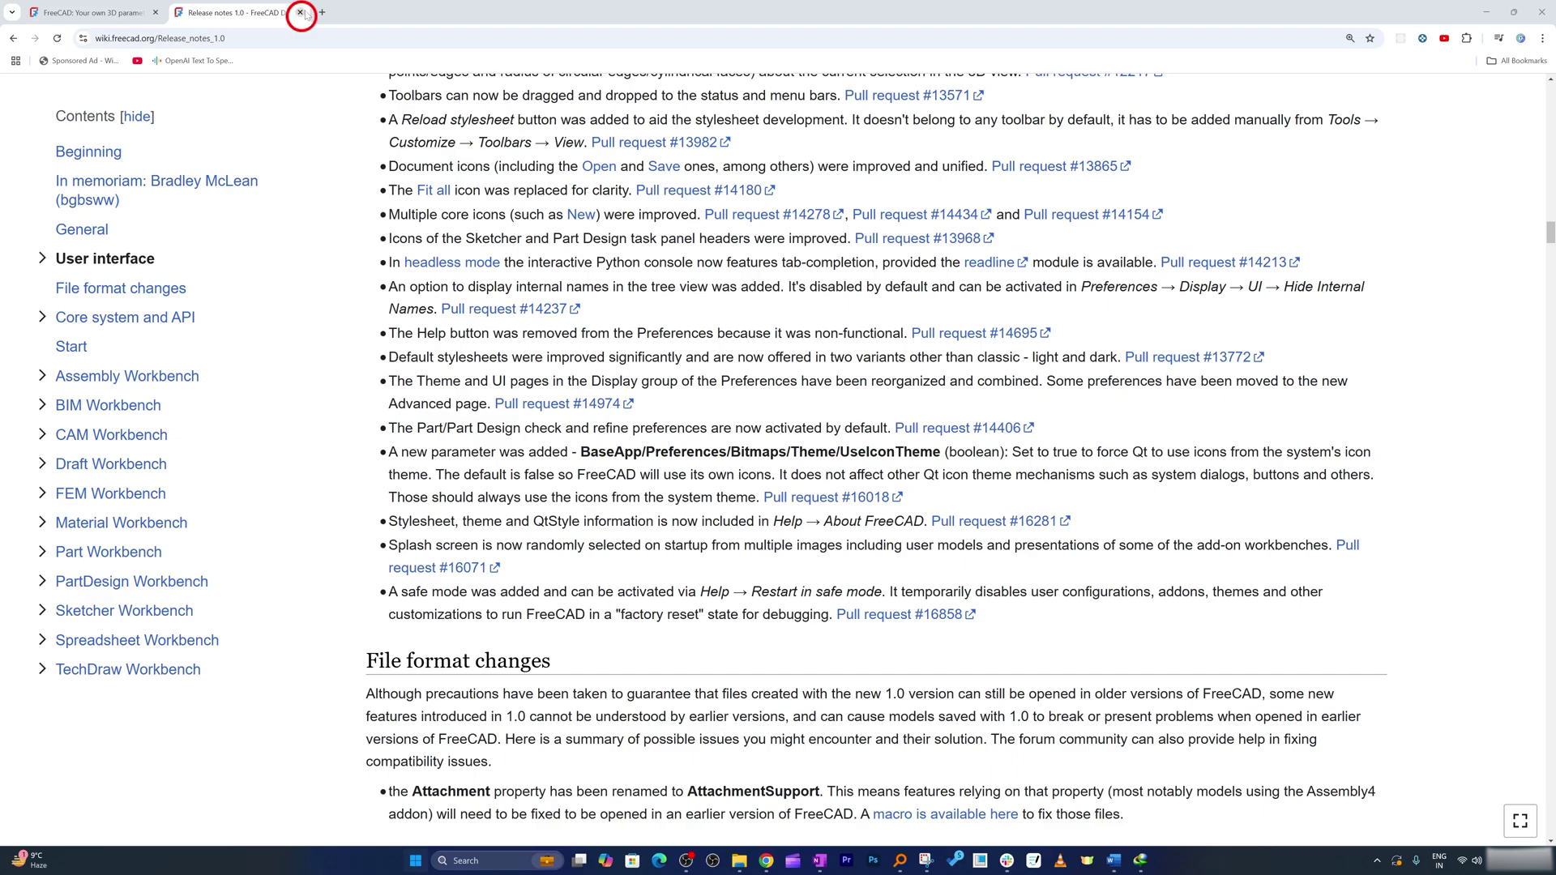
Close the release notes tab and review the thank-you page's donation amount field
{"action": "left_click", "coordinate": [301, 12]}
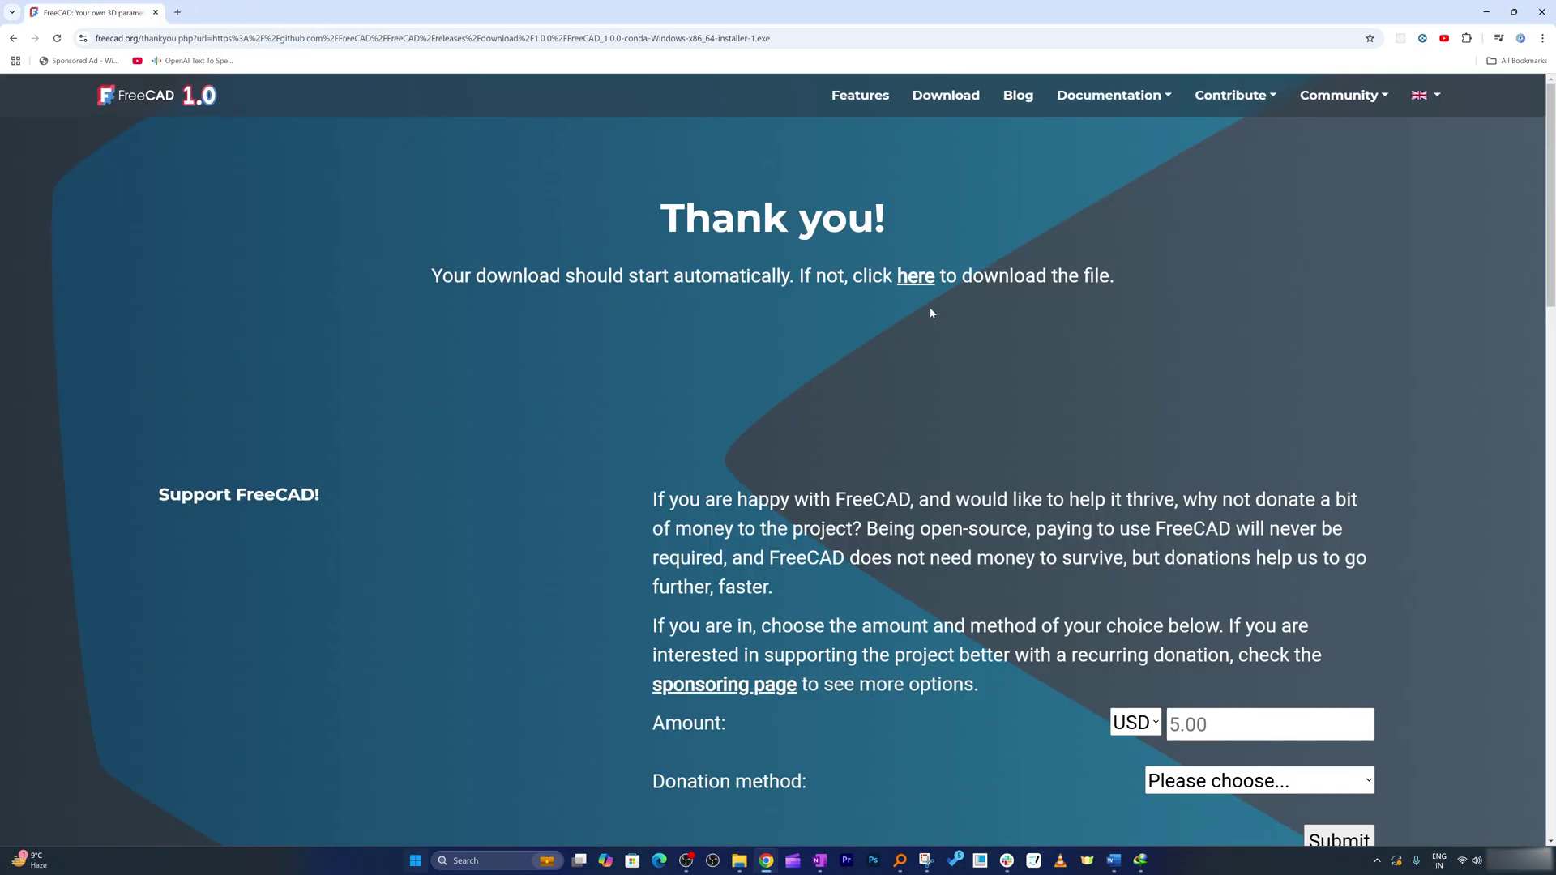
{"action": "scroll", "coordinate": [932, 312], "scroll_direction": "down", "scroll_amount": 3}
{"action": "scroll", "coordinate": [931, 312], "scroll_direction": "down", "scroll_amount": 2}
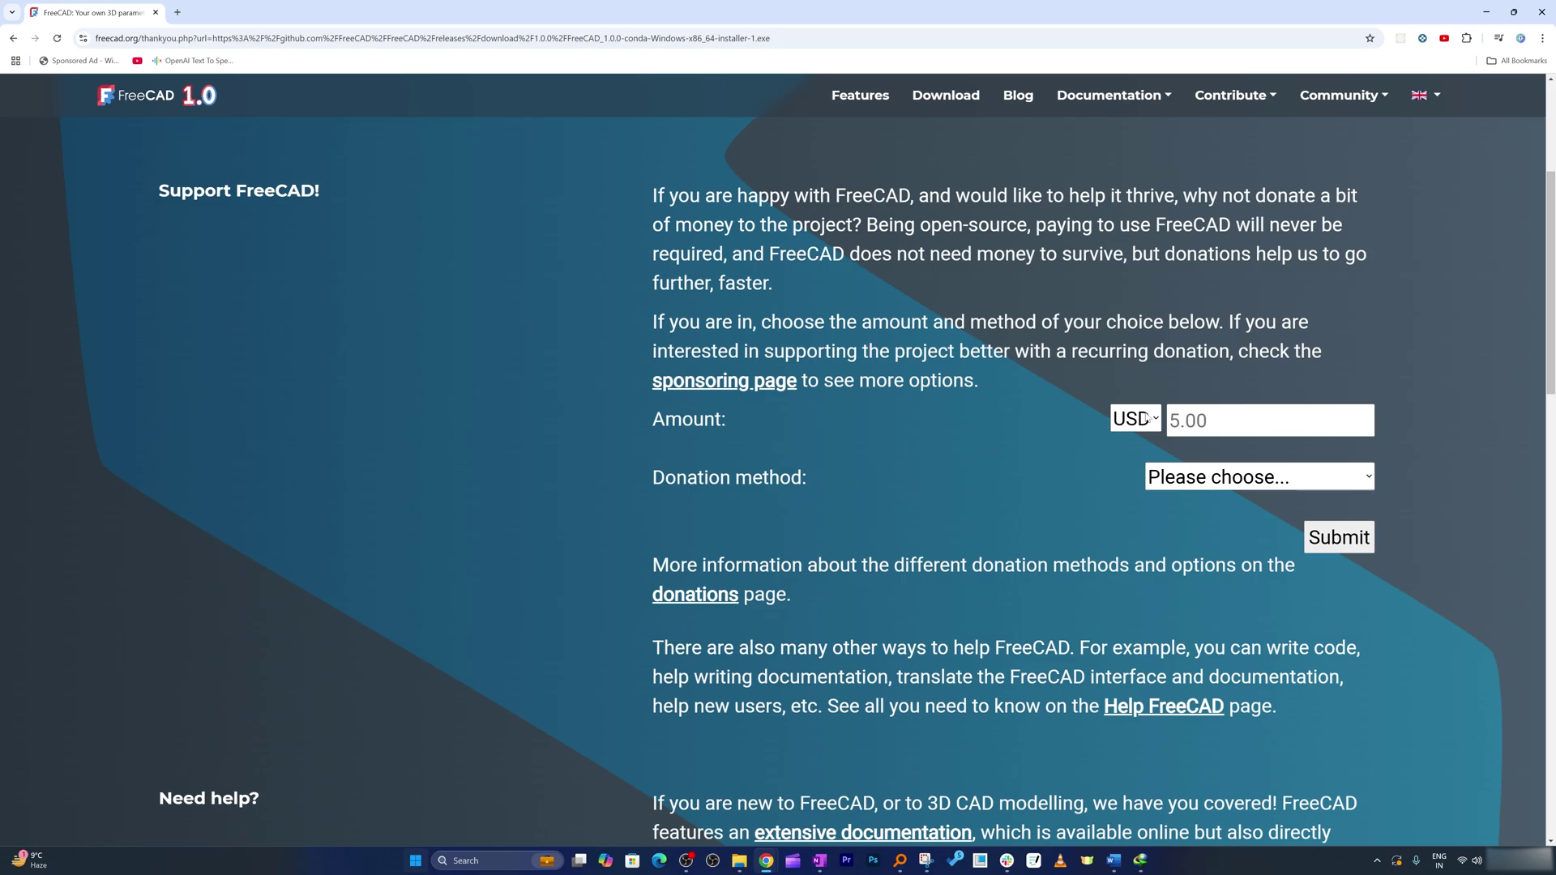
{"action": "left_click", "coordinate": [1270, 419]}
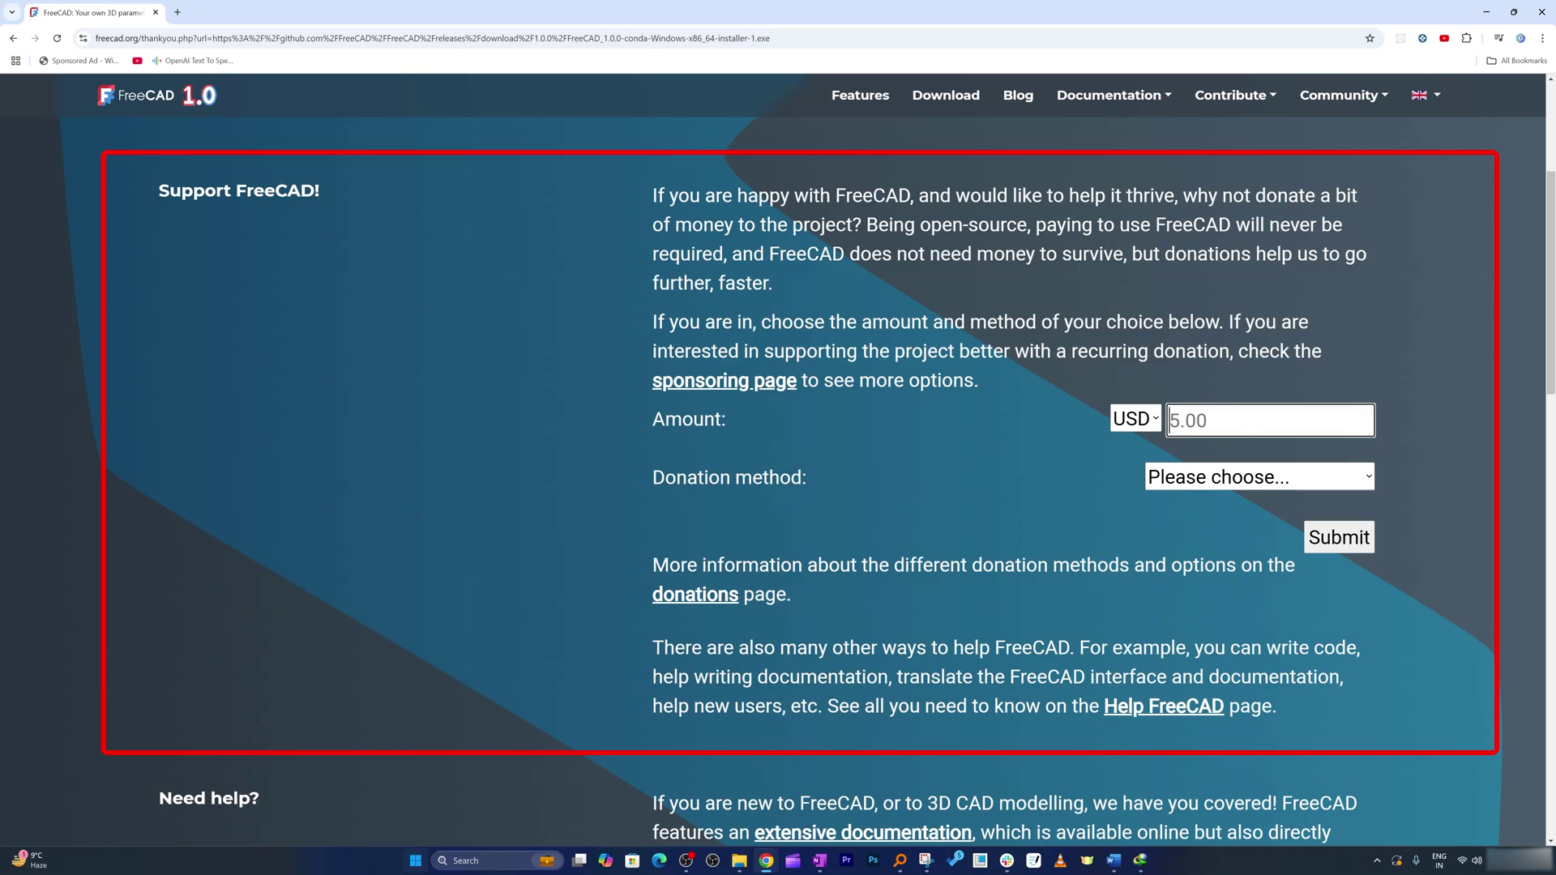
{"action": "scroll", "coordinate": [779, 487], "scroll_direction": "down", "scroll_amount": 1}
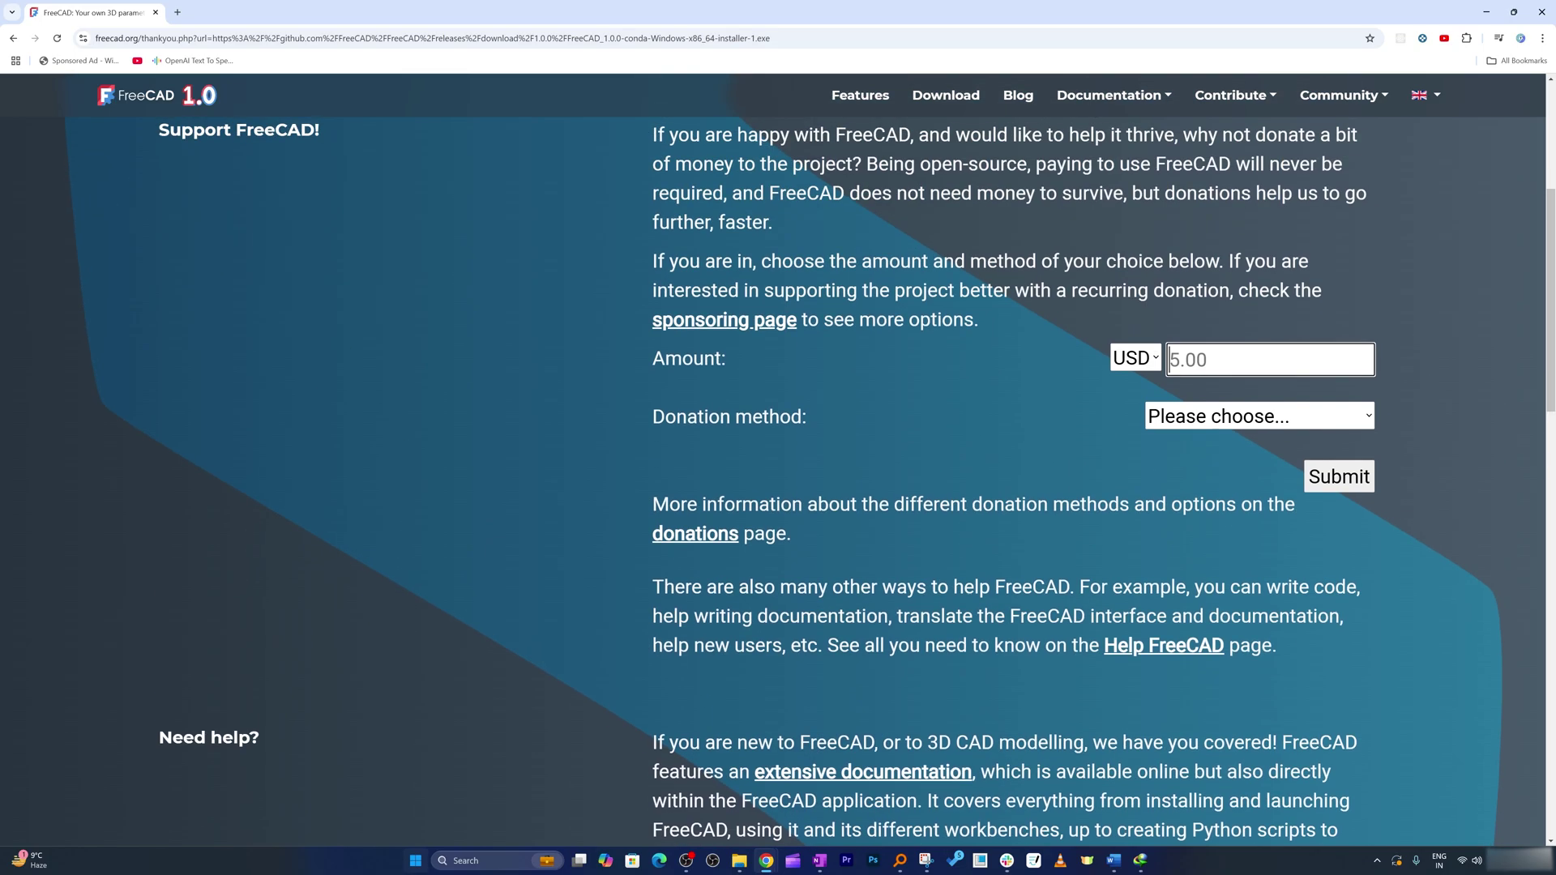
{"action": "scroll", "coordinate": [1214, 357], "scroll_direction": "down", "scroll_amount": 2}
{"action": "scroll", "coordinate": [1215, 356], "scroll_direction": "down", "scroll_amount": 2}
{"action": "scroll", "coordinate": [1214, 356], "scroll_direction": "down", "scroll_amount": 2}
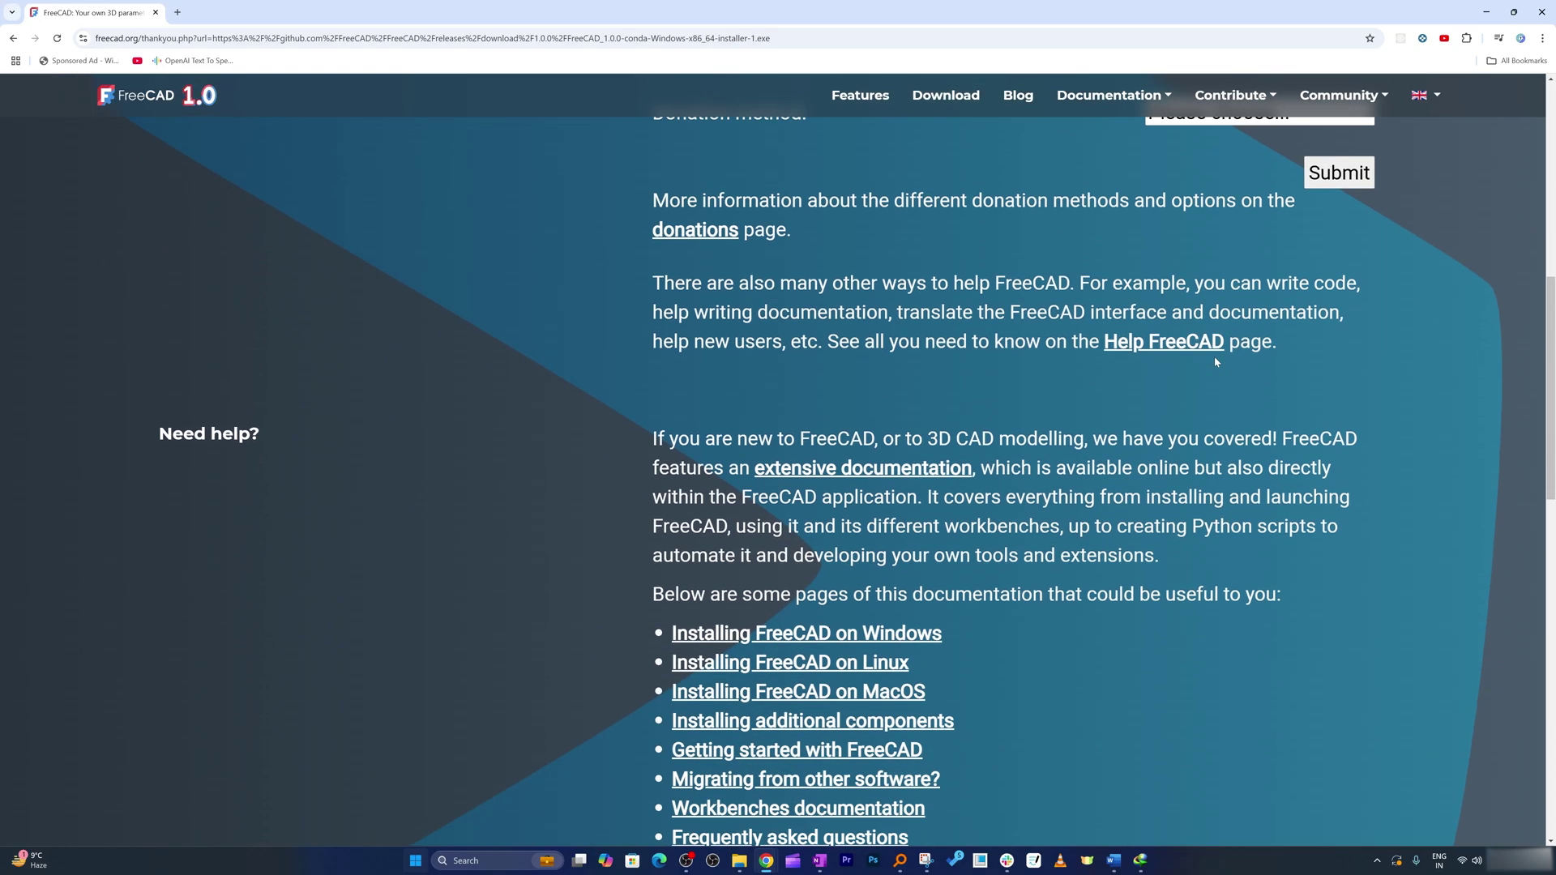
{"action": "scroll", "coordinate": [1214, 356], "scroll_direction": "down", "scroll_amount": 2}
{"action": "scroll", "coordinate": [1213, 356], "scroll_direction": "down", "scroll_amount": 1}
{"action": "scroll", "coordinate": [1213, 356], "scroll_direction": "up", "scroll_amount": 6}
{"action": "left_click", "coordinate": [1268, 480]}
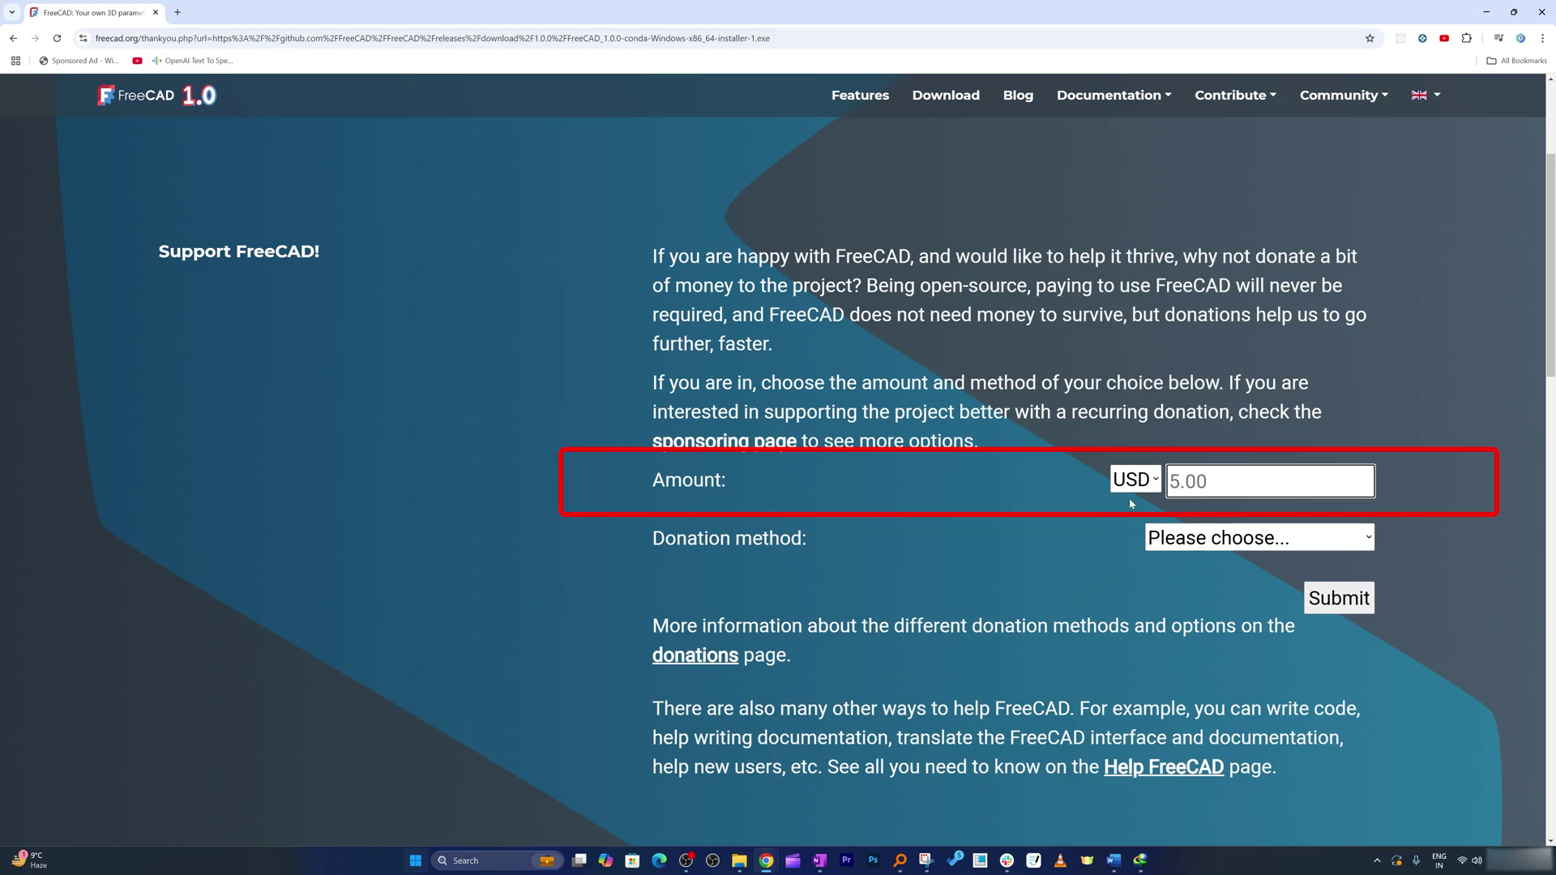
Close Chrome and start FreeCAD from the Start menu's Recommended list
{"action": "left_click", "coordinate": [1541, 13]}
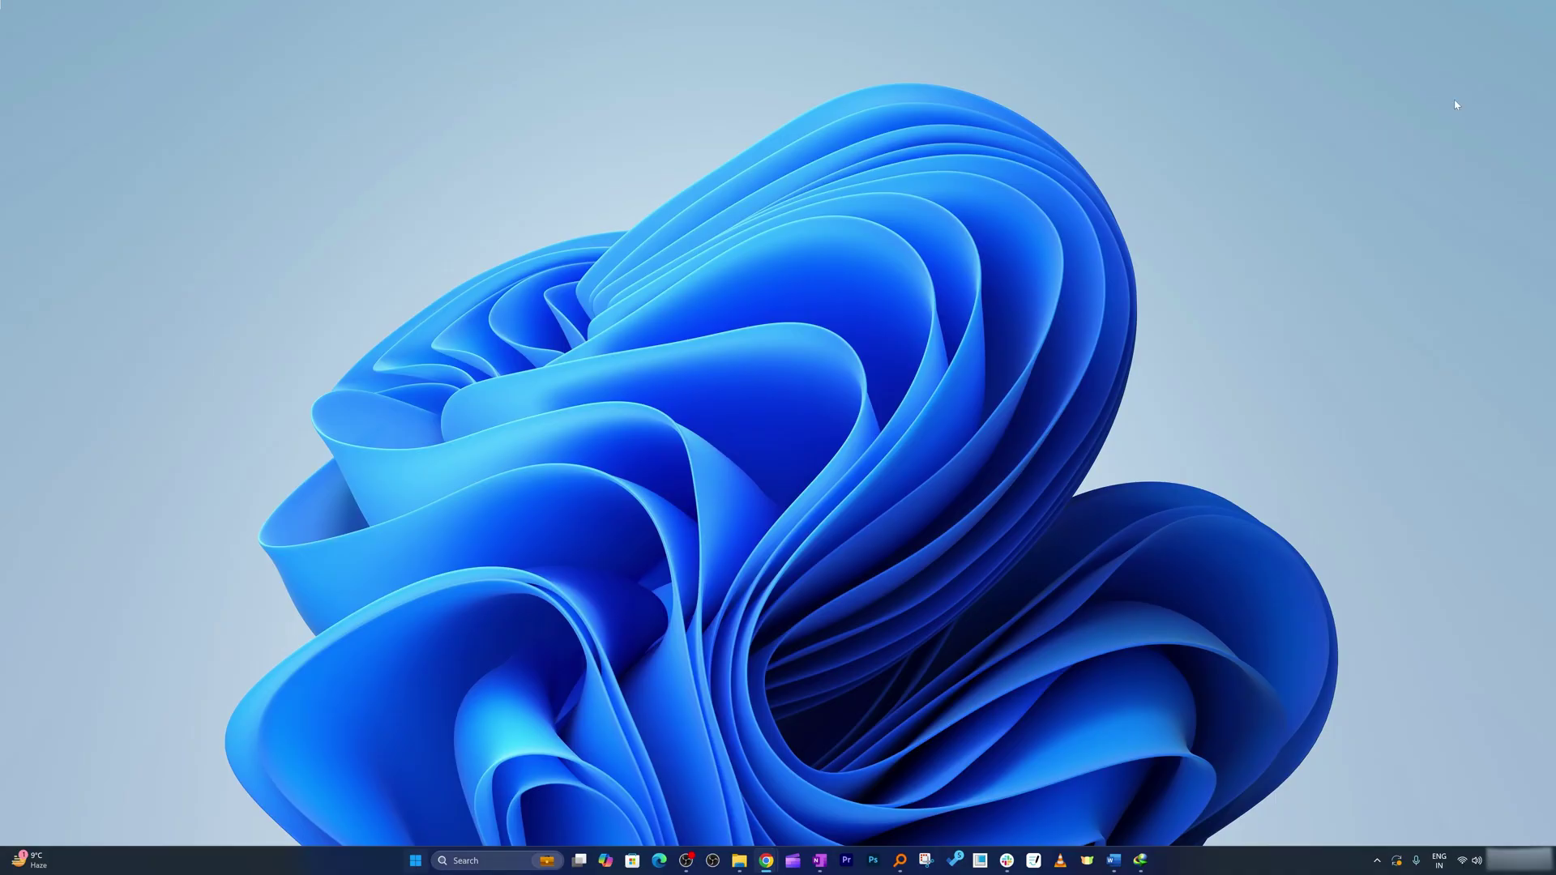
{"action": "left_click", "coordinate": [417, 860]}
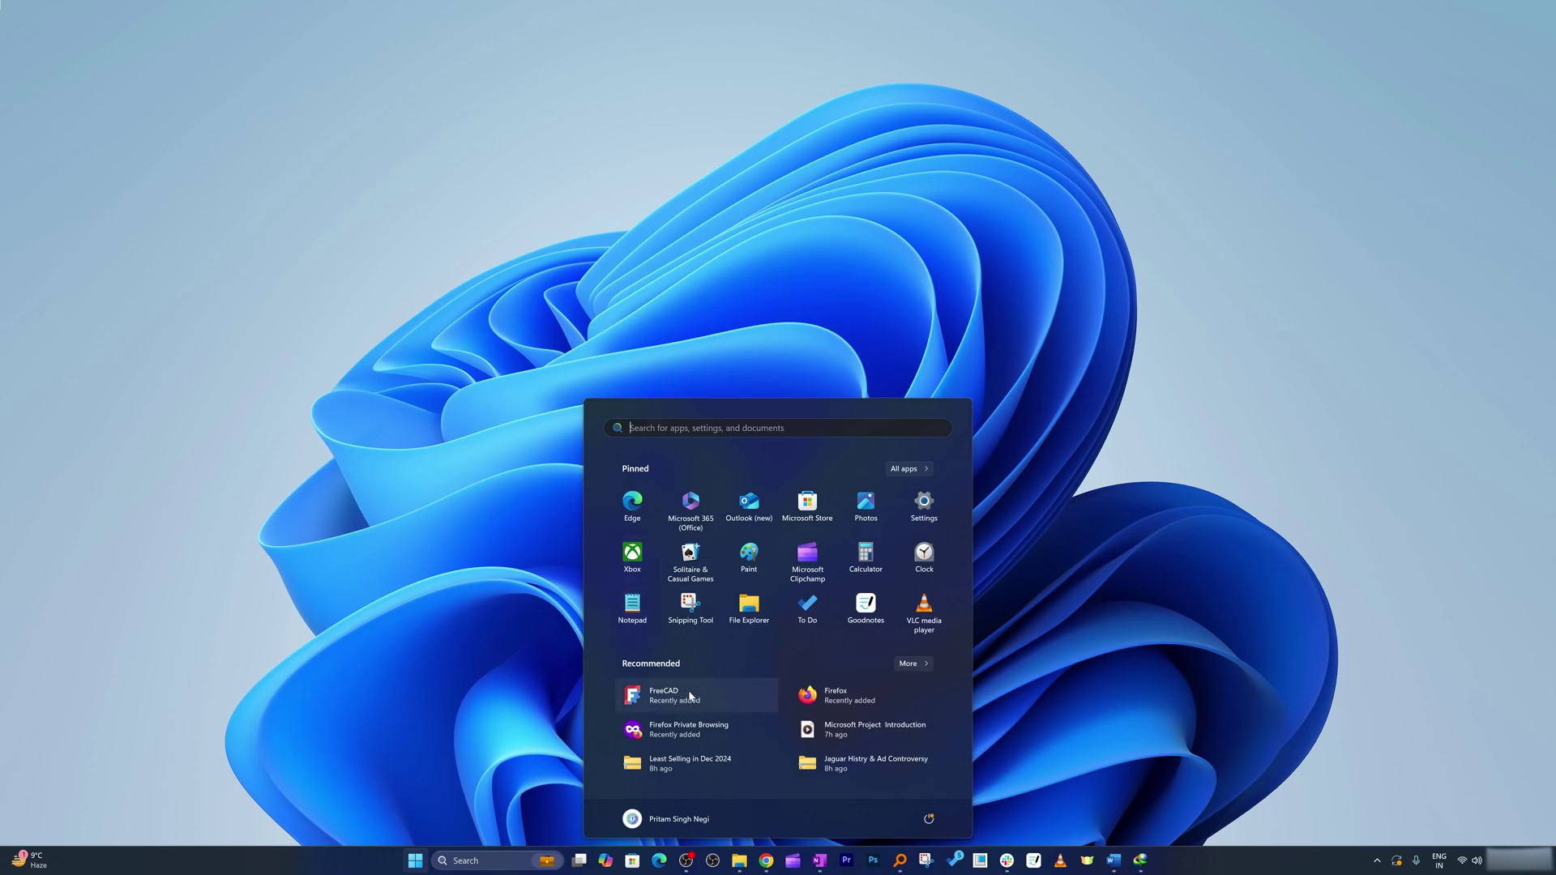
{"action": "left_click", "coordinate": [689, 697]}
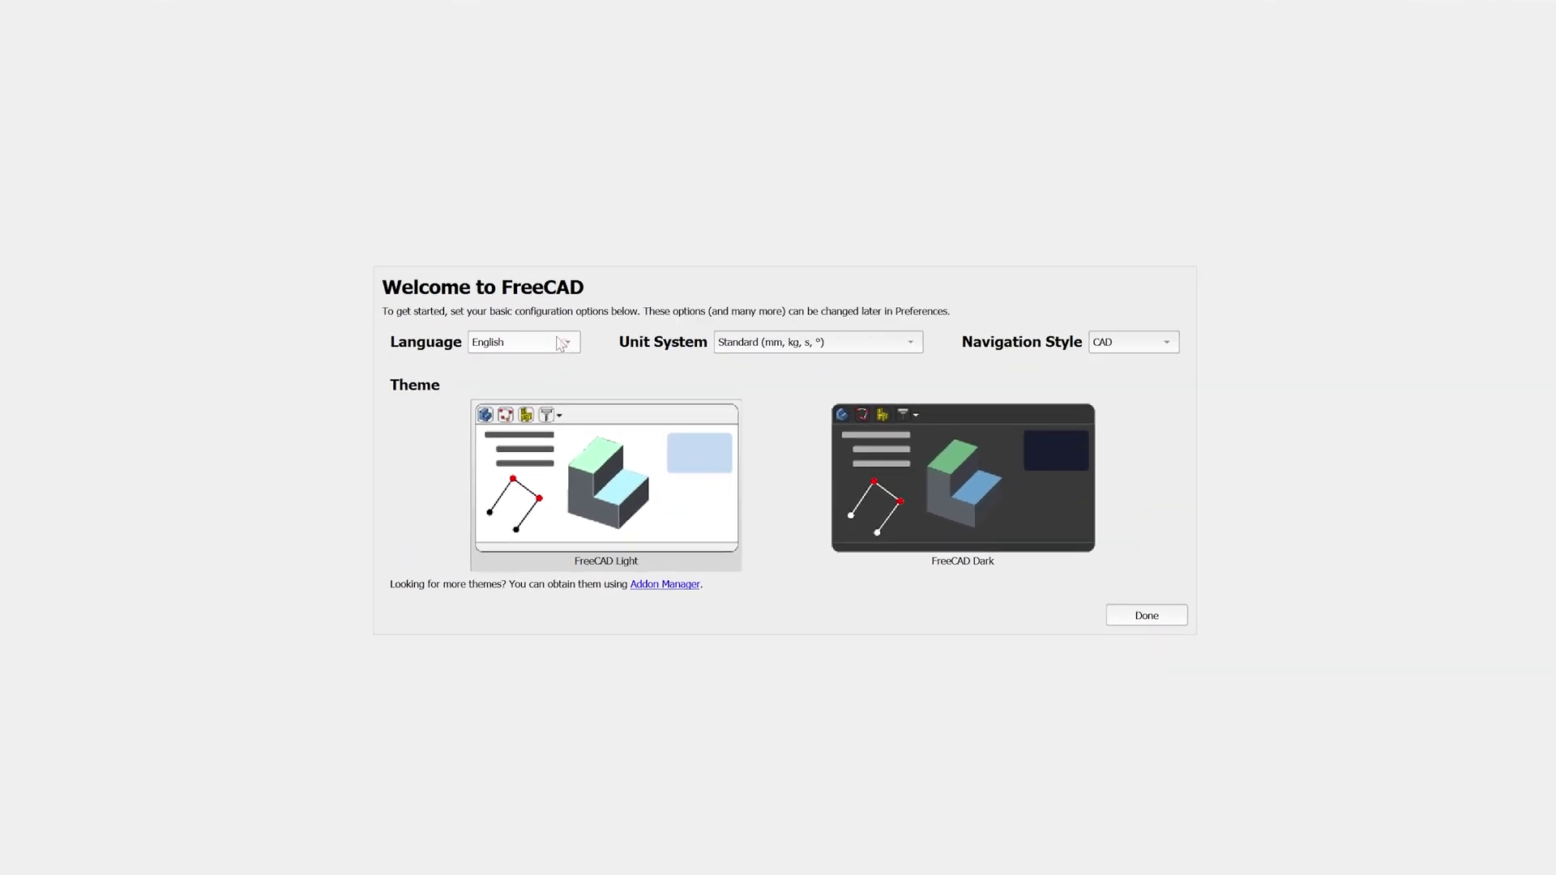
Preview Polski, switch the language back to English, and open the Unit System list
{"action": "left_click", "coordinate": [563, 345]}
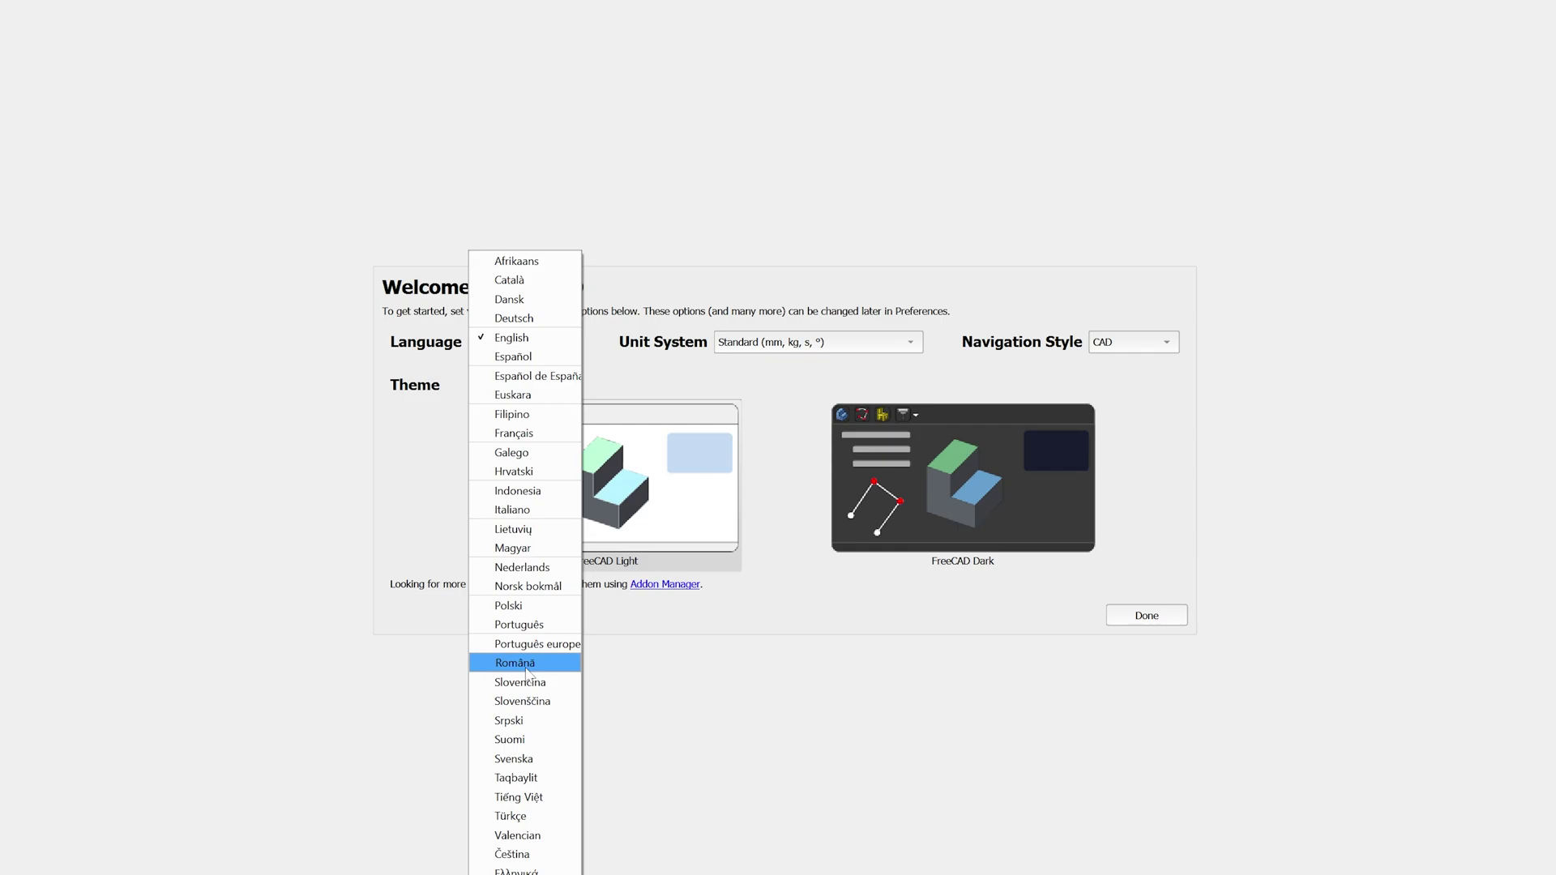
{"action": "left_click", "coordinate": [508, 606]}
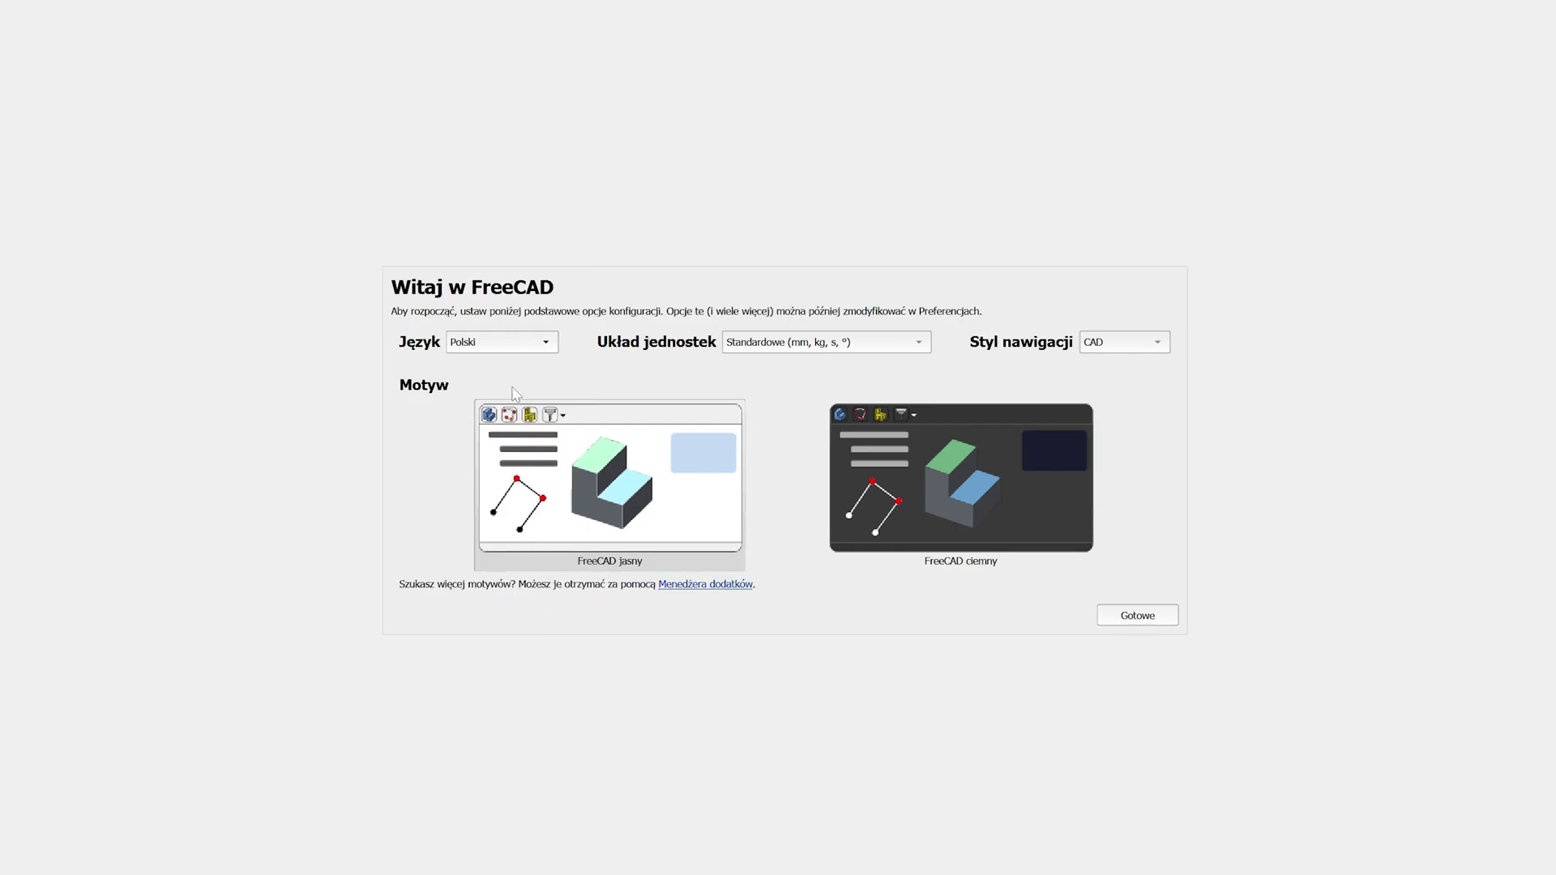
{"action": "left_click", "coordinate": [522, 342]}
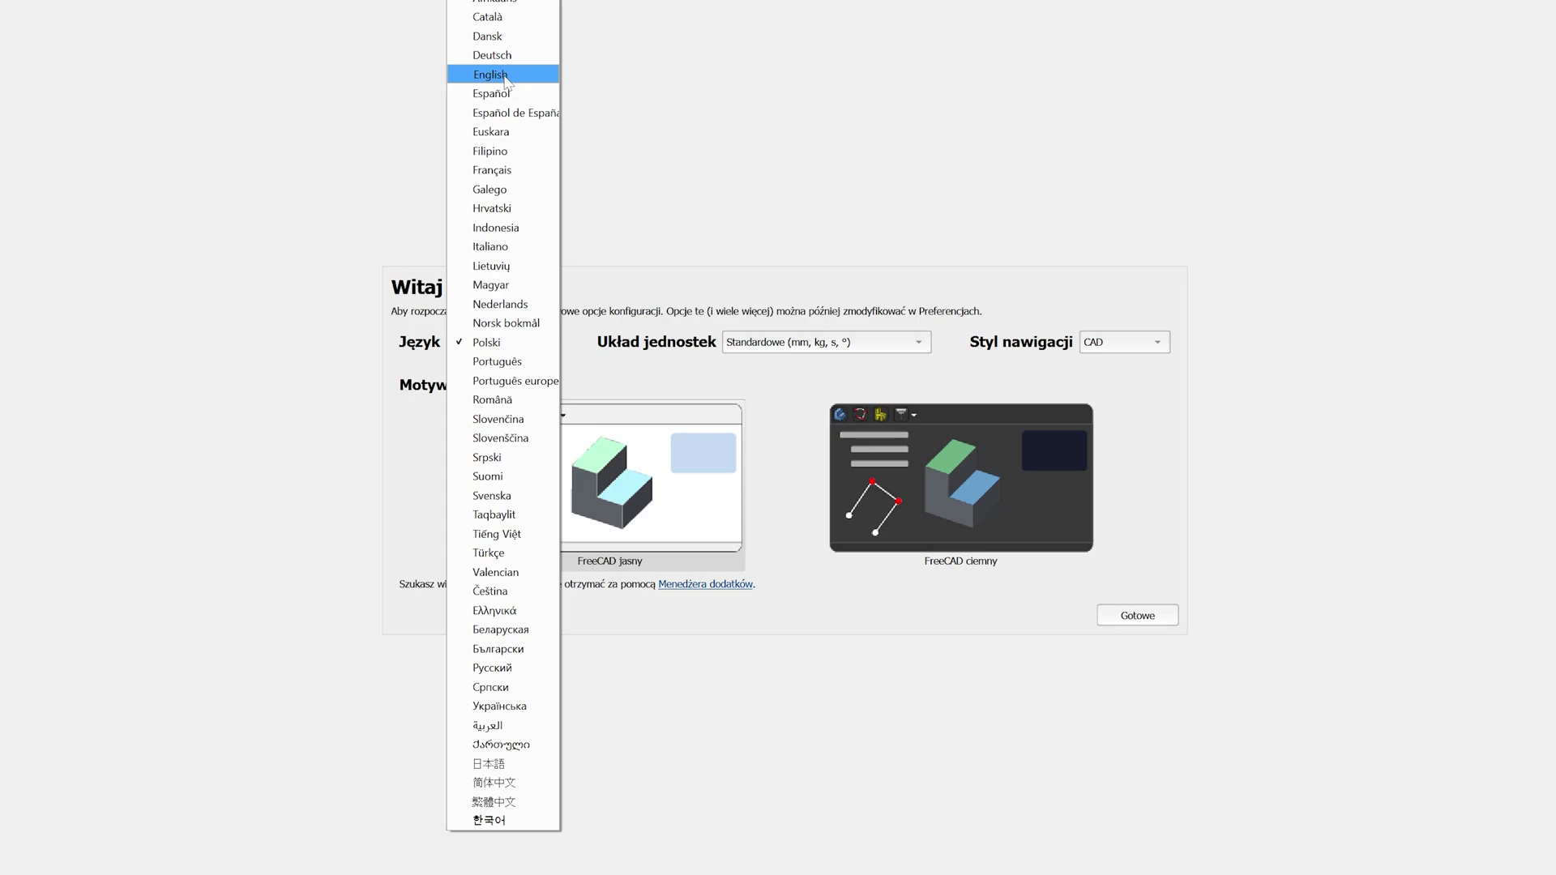
{"action": "left_click", "coordinate": [505, 76]}
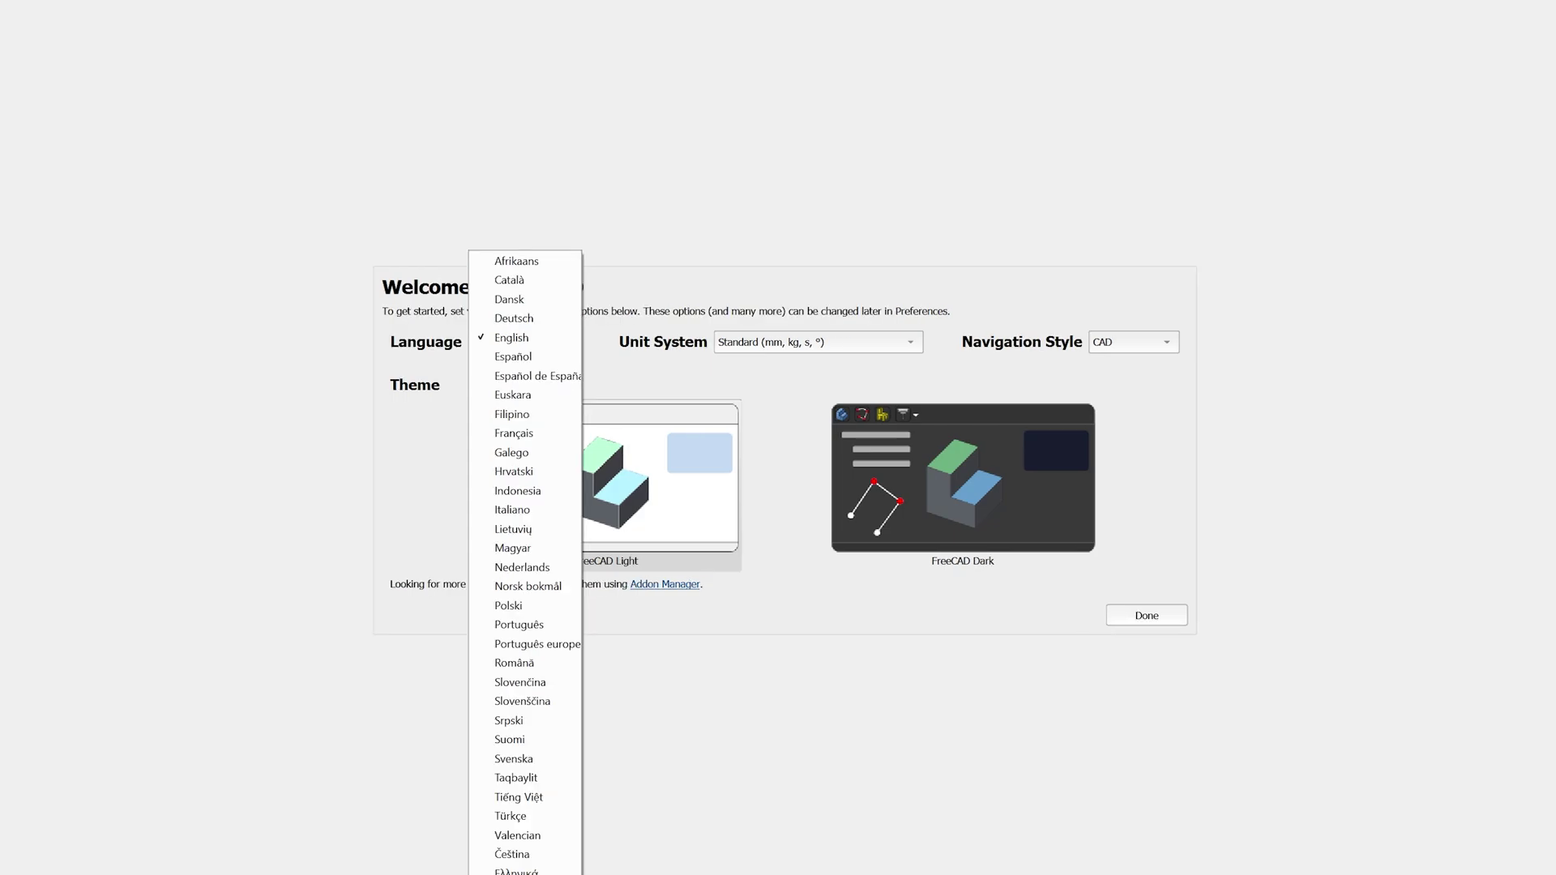
{"action": "left_click", "coordinate": [579, 349]}
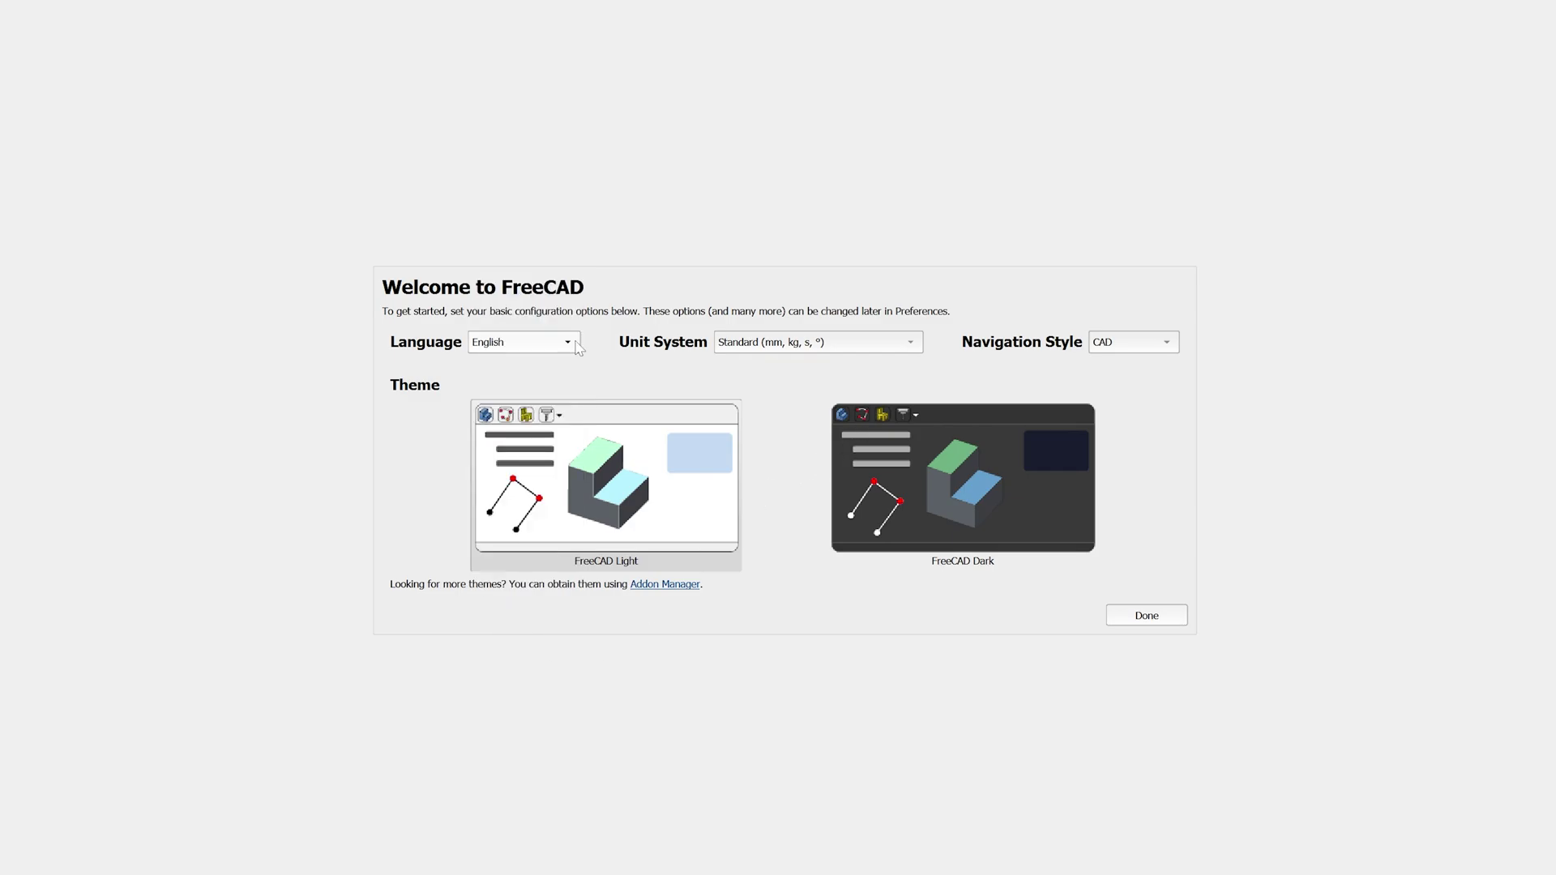
{"action": "left_click", "coordinate": [891, 349]}
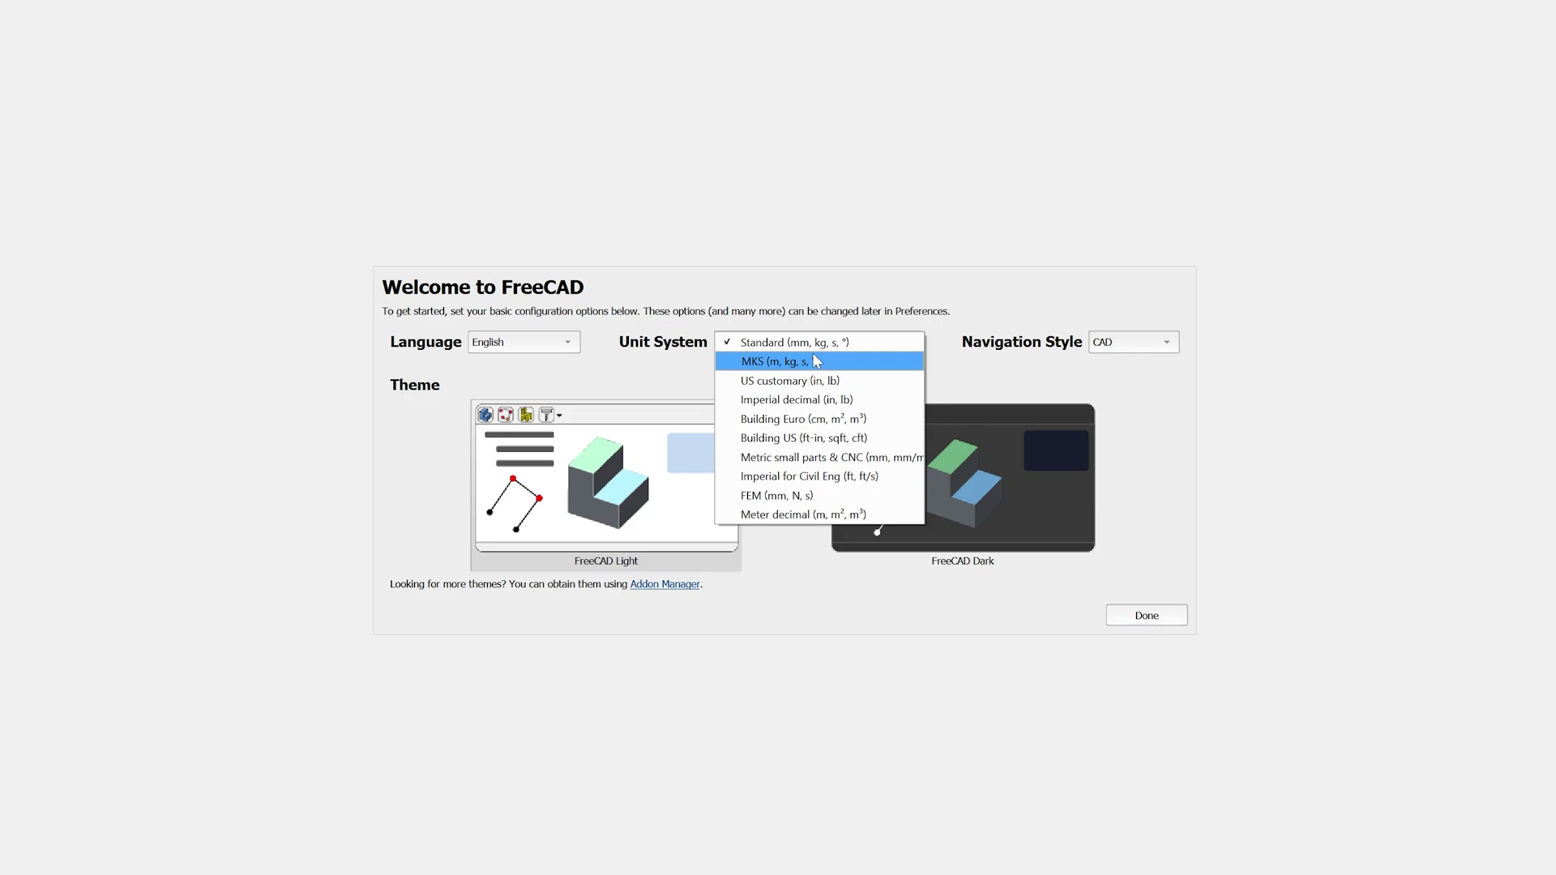
Leave the unit system on Standard and preview the FreeCAD Dark and Light themes
{"action": "left_click", "coordinate": [904, 295]}
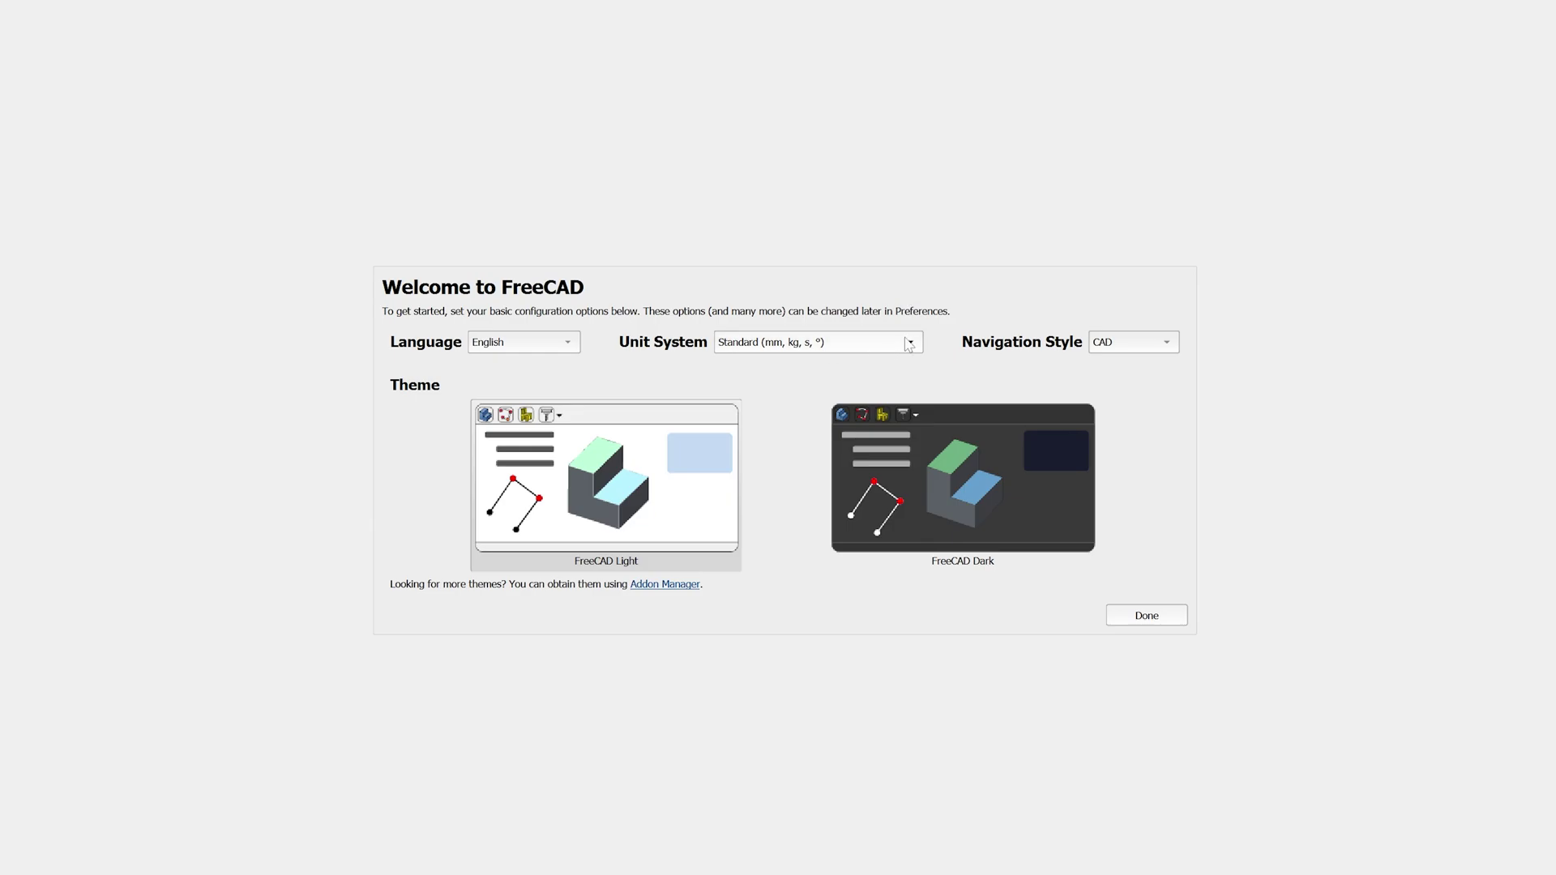
{"action": "left_click", "coordinate": [907, 344]}
{"action": "left_click", "coordinate": [920, 288]}
{"action": "left_click", "coordinate": [943, 479]}
{"action": "left_click", "coordinate": [727, 487]}
Switch back and forth between the FreeCAD Dark and FreeCAD Light theme previews
{"action": "left_click", "coordinate": [934, 473]}
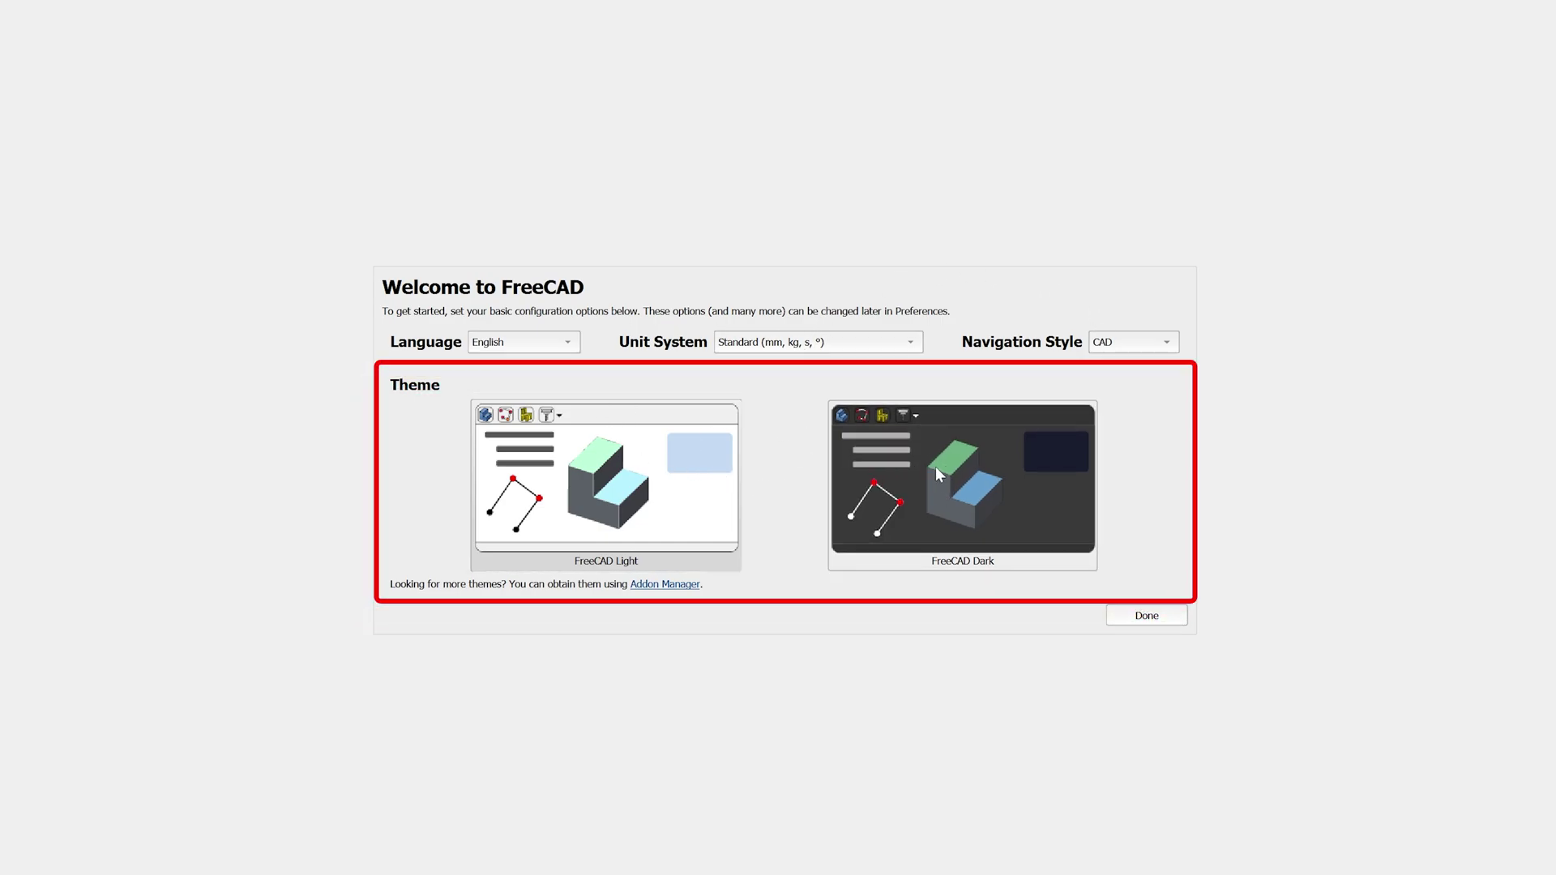
{"action": "left_click", "coordinate": [701, 482]}
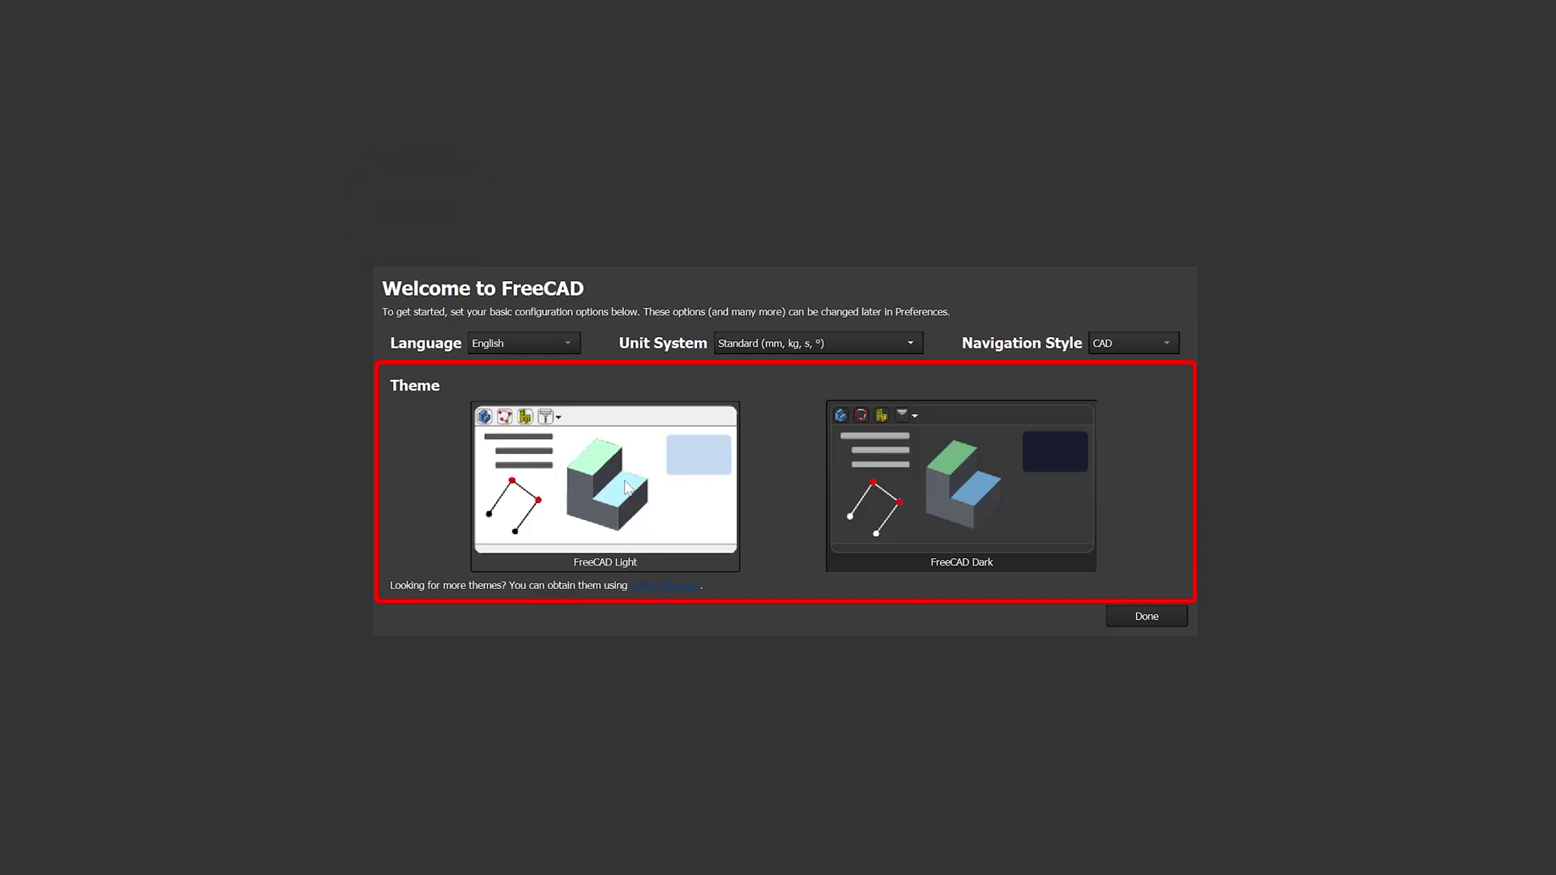
{"action": "left_click", "coordinate": [627, 487]}
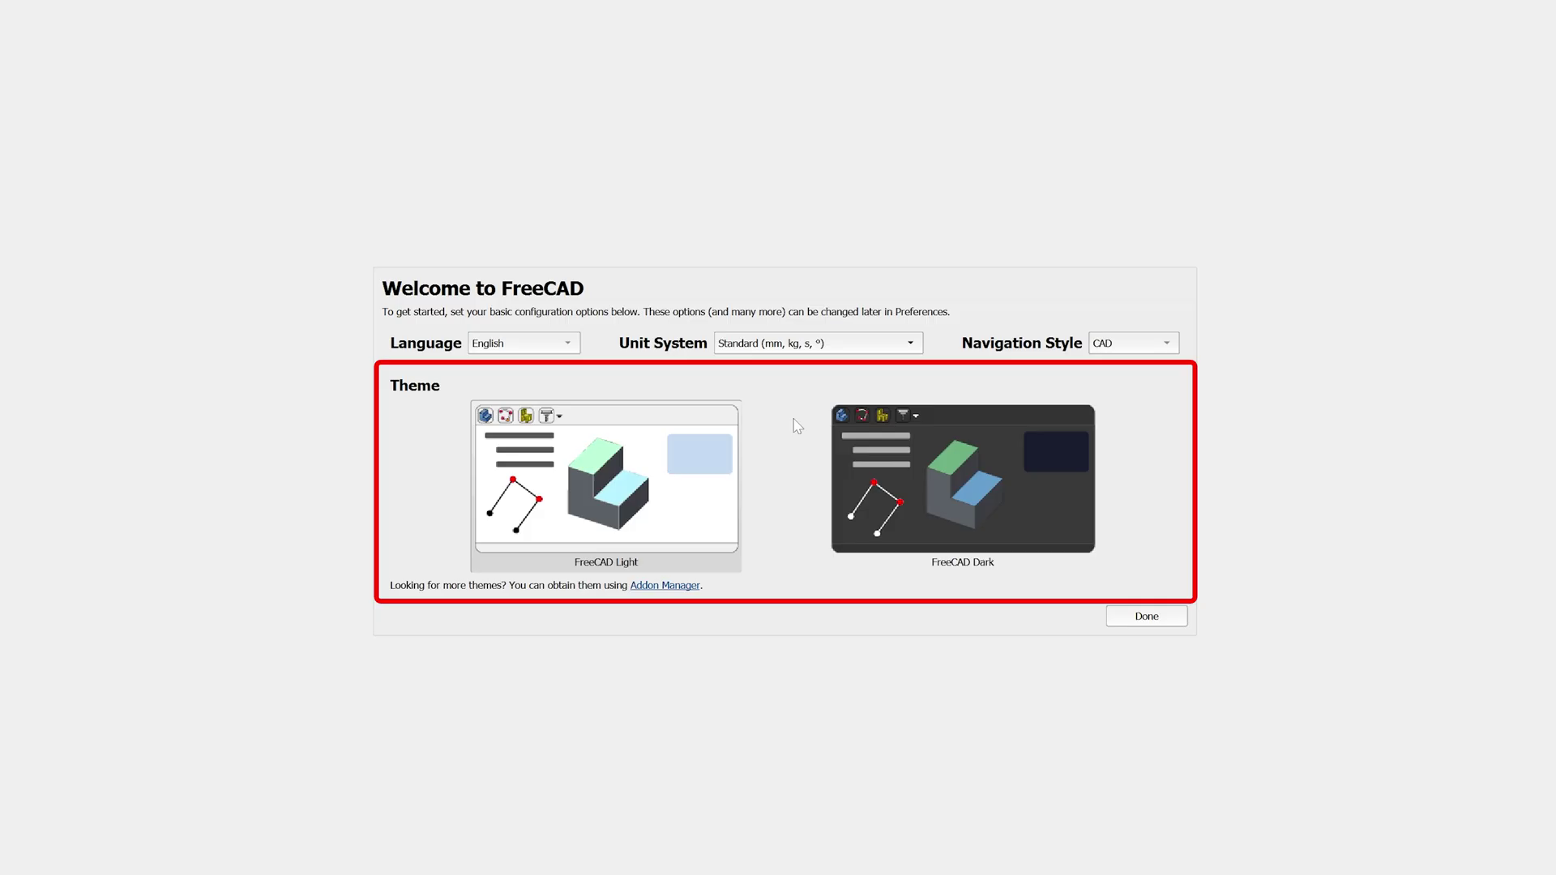
{"action": "left_click", "coordinate": [857, 491]}
Confirm the English, Standard-unit, Light-theme setup and create a new Parametric Part document
{"action": "left_click", "coordinate": [1145, 617]}
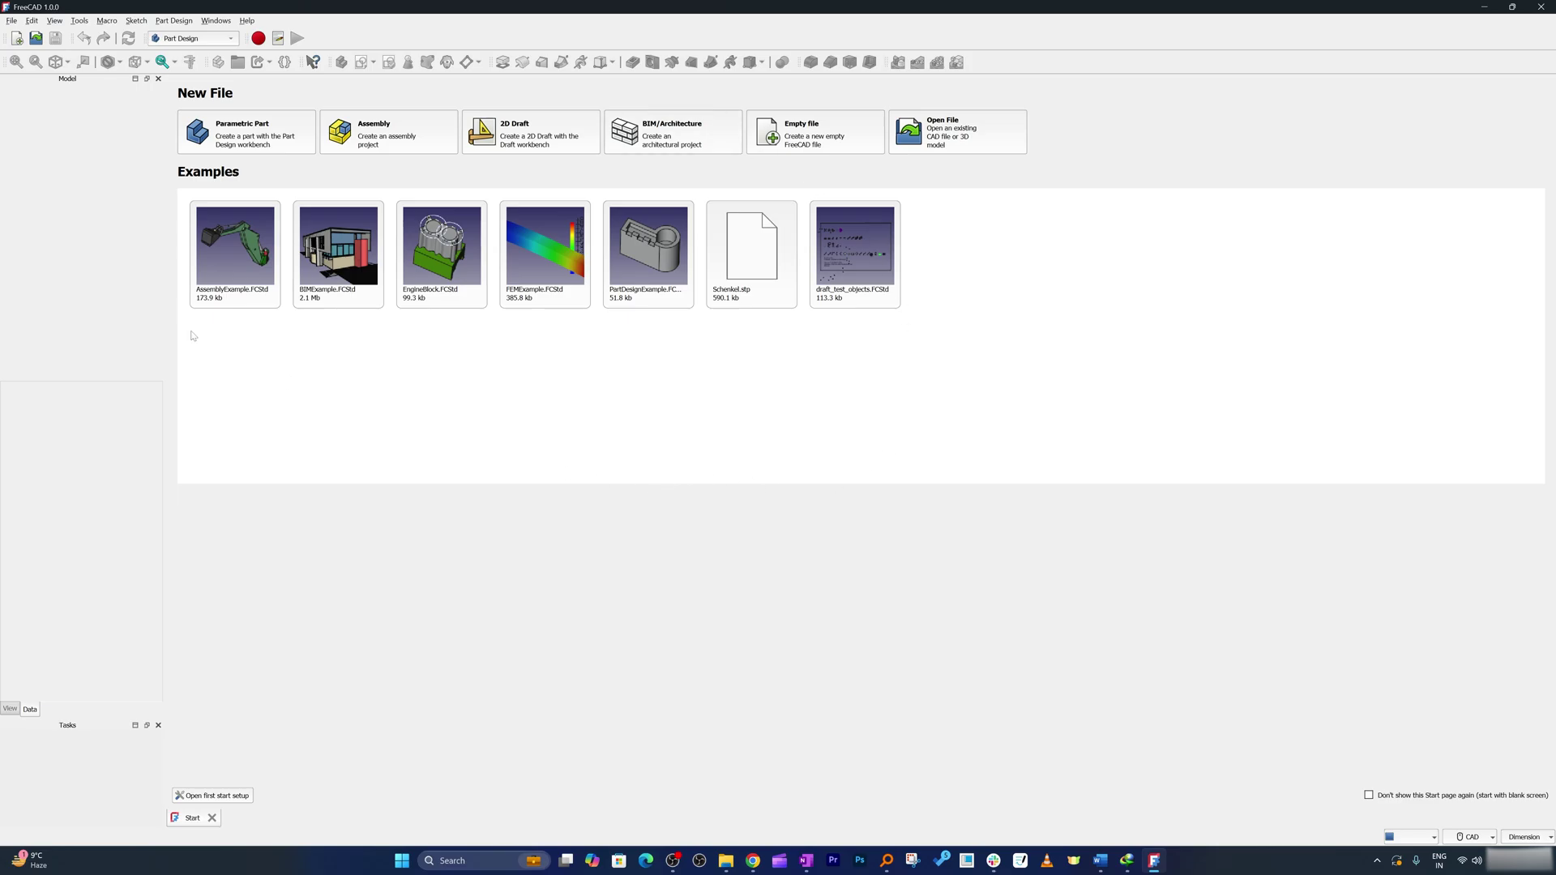
{"action": "left_click", "coordinate": [243, 141]}
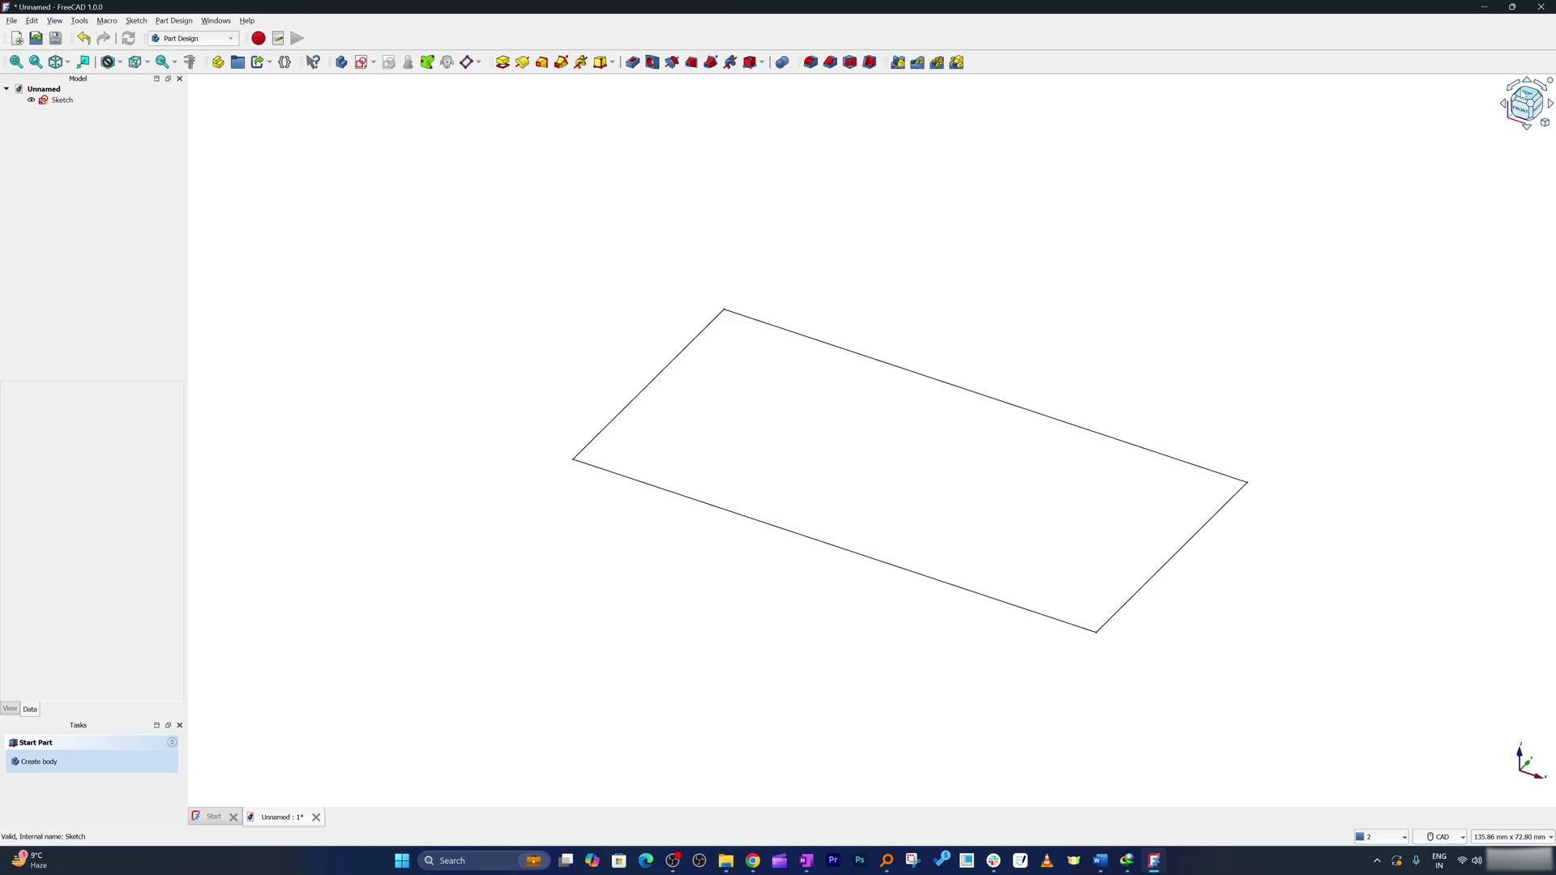
Switch to the top view of the rectangle sketch using the navigation cube
{"action": "left_click", "coordinate": [1526, 92]}
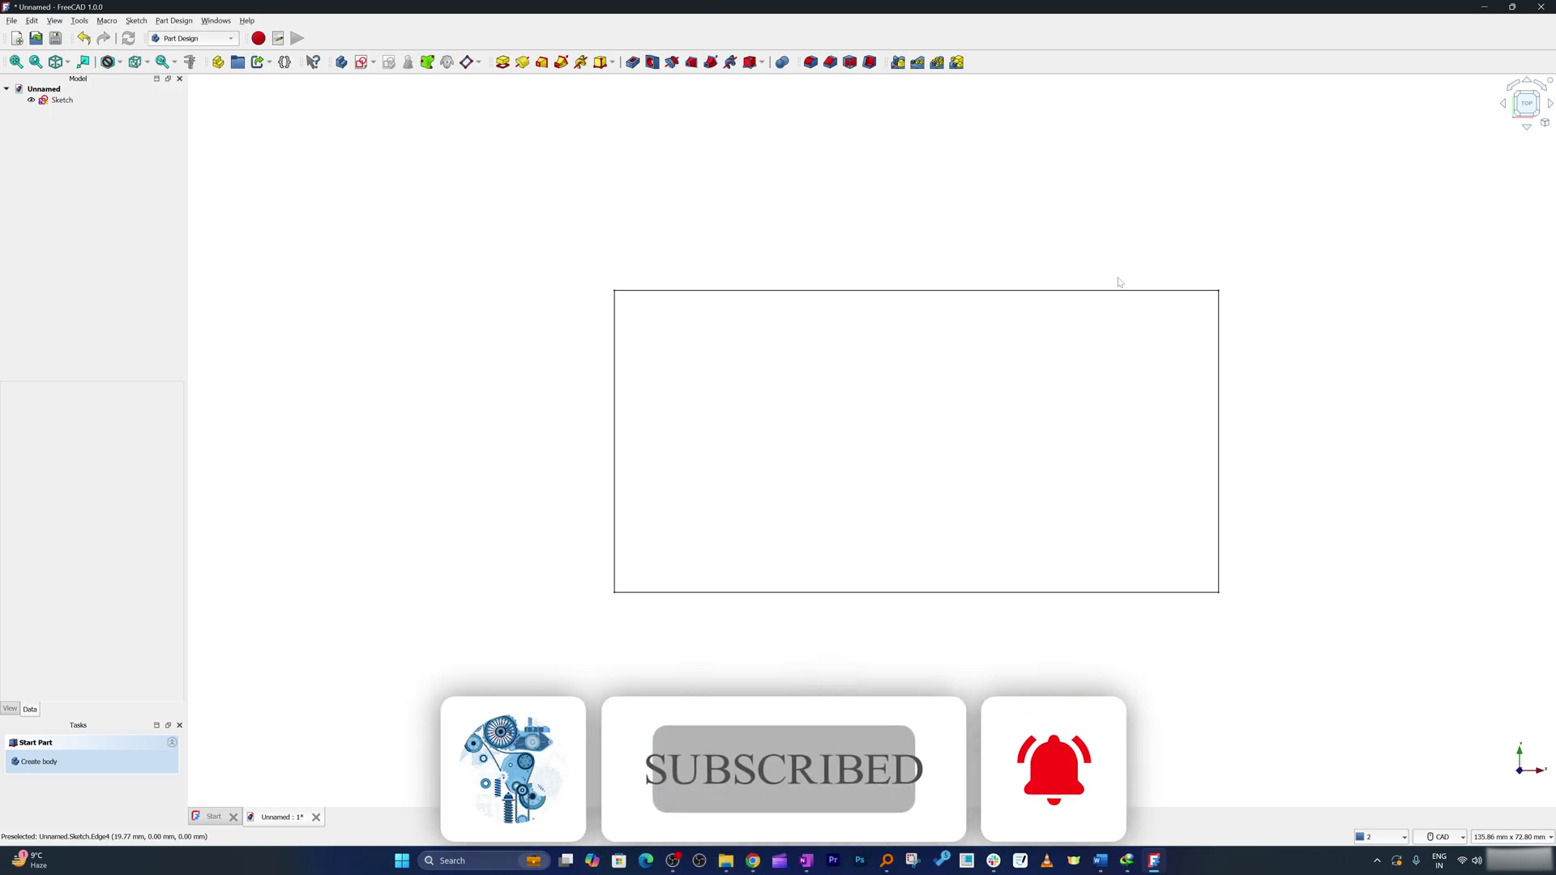
{"action": "scroll", "coordinate": [1118, 283], "scroll_direction": "up", "scroll_amount": 1}
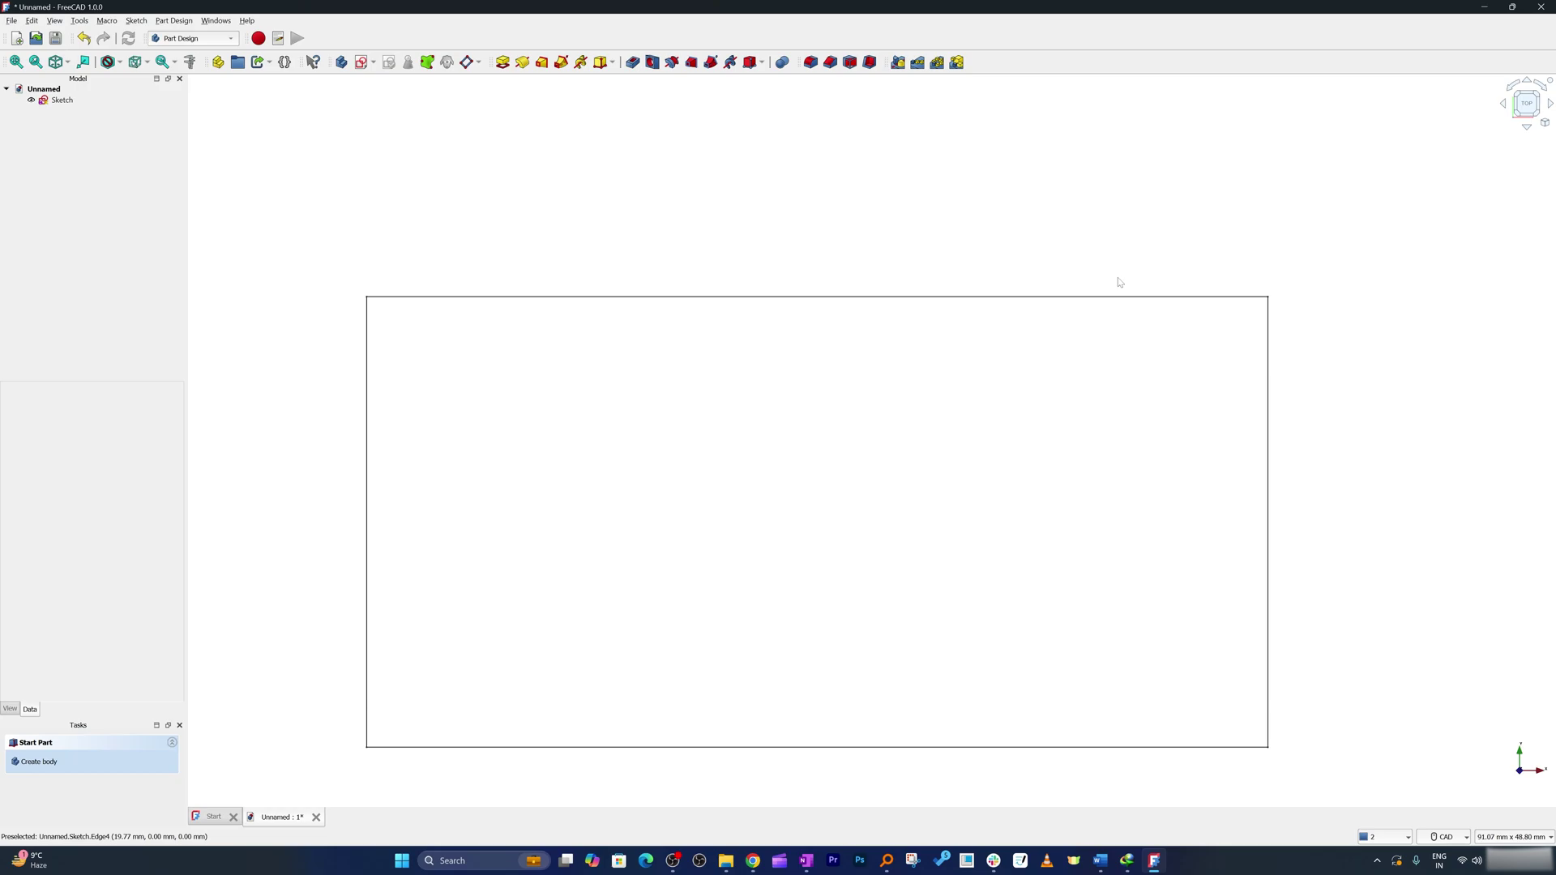
{"action": "scroll", "coordinate": [965, 250], "scroll_direction": "down", "scroll_amount": 1}
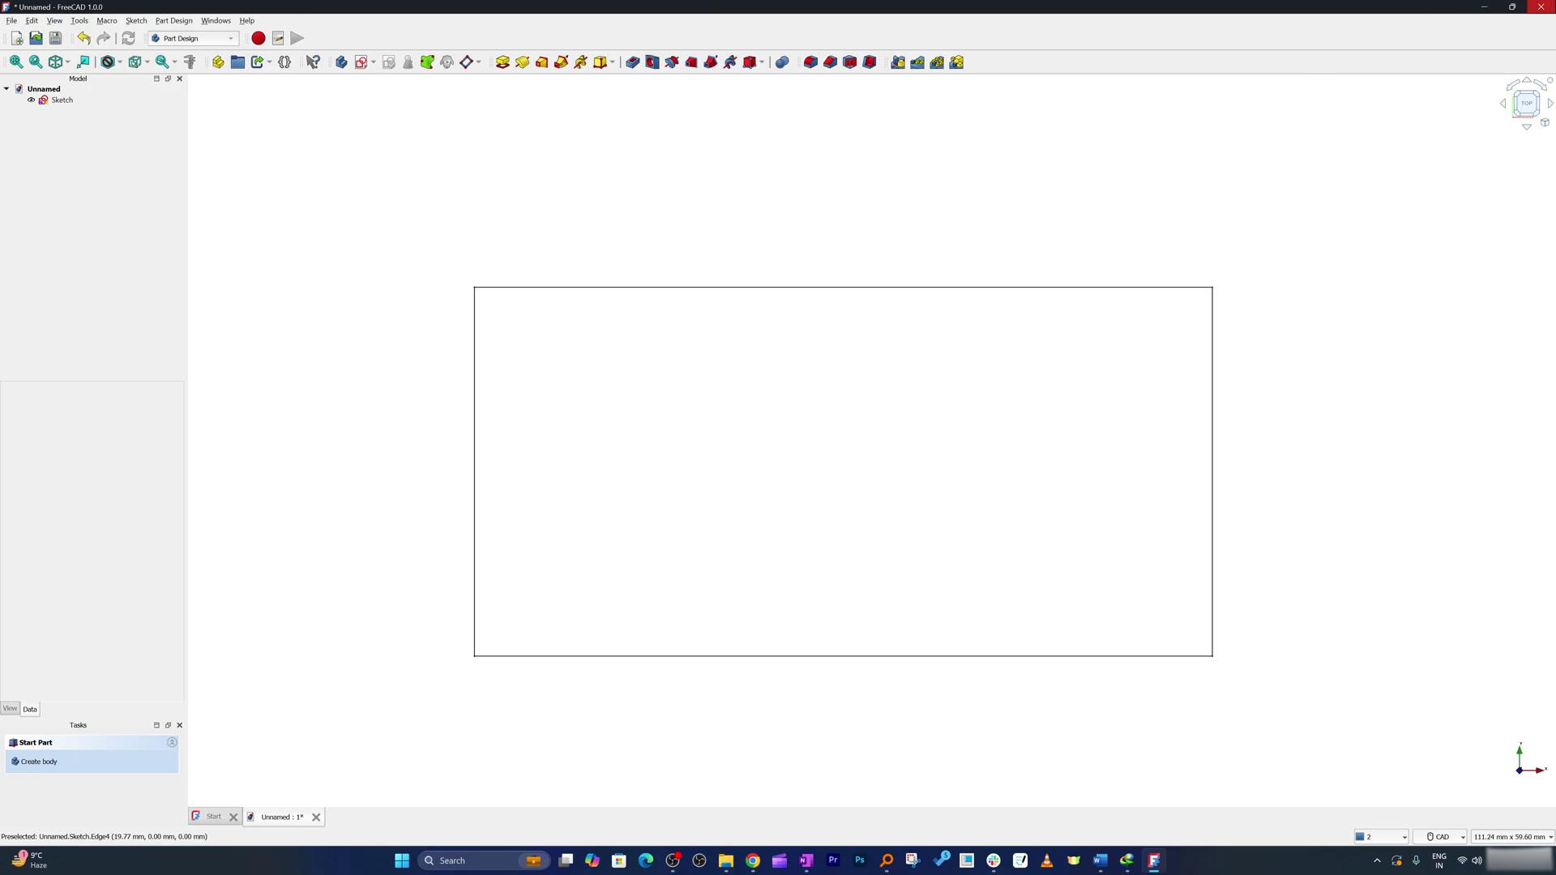